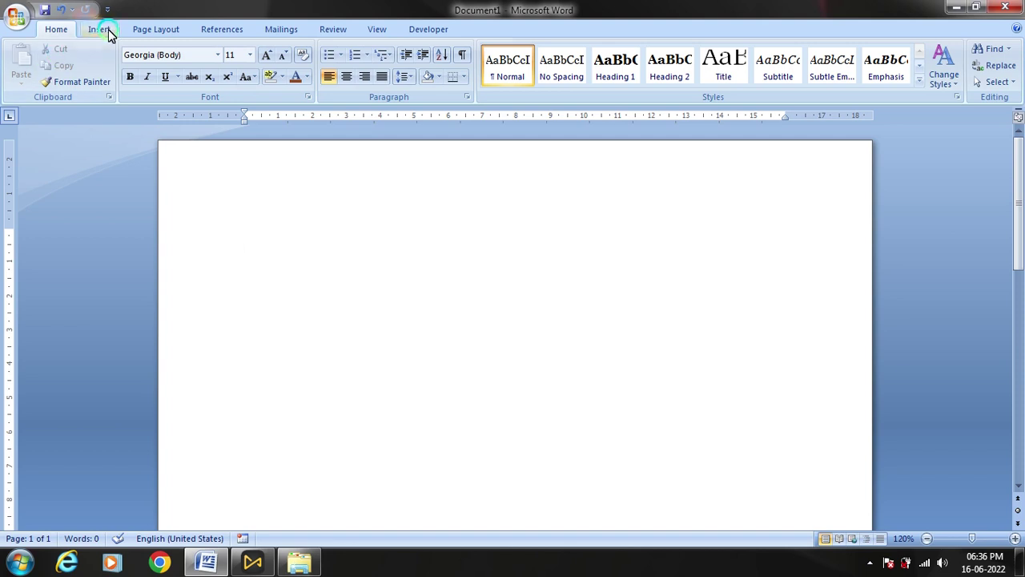
# - Insert a table with seven columns and four rows into the blank document
pyautogui.click(108, 29)
pyautogui.click(129, 85)
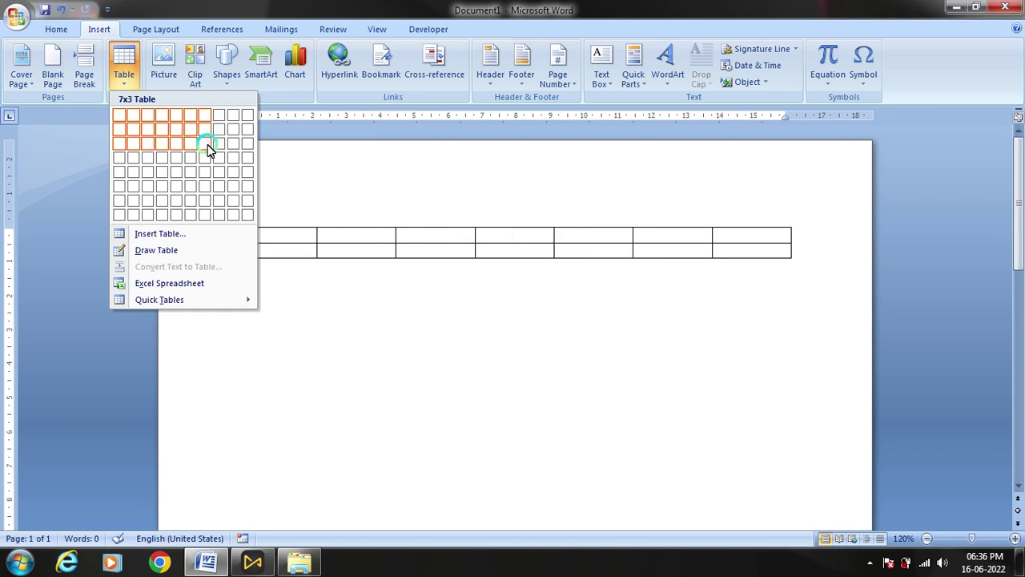
pyautogui.click(208, 159)
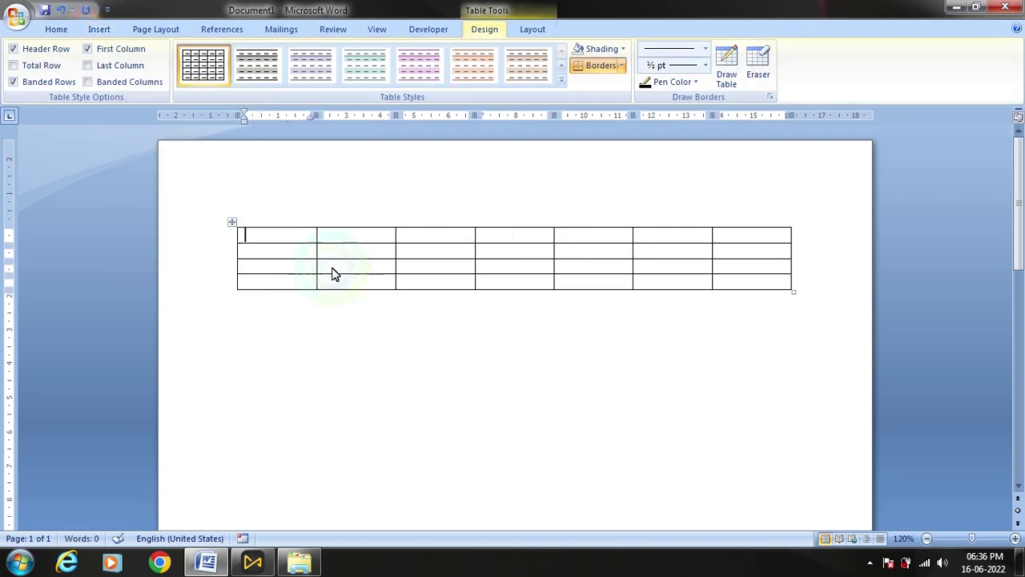
# - Apply AutoFit Contents to the empty table so its columns adapt to their text
pyautogui.click(293, 240)
pyautogui.click(535, 30)
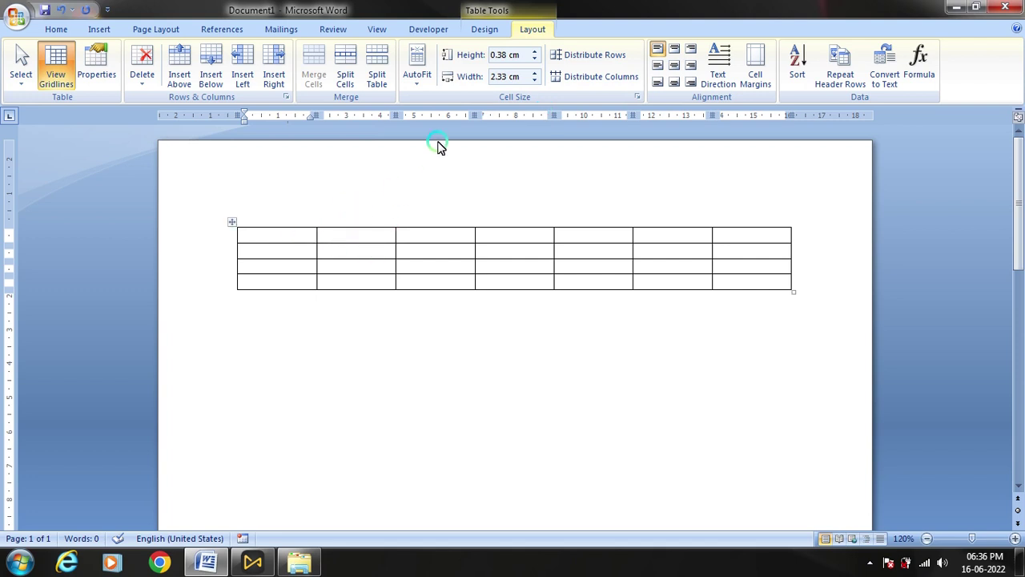
pyautogui.click(422, 84)
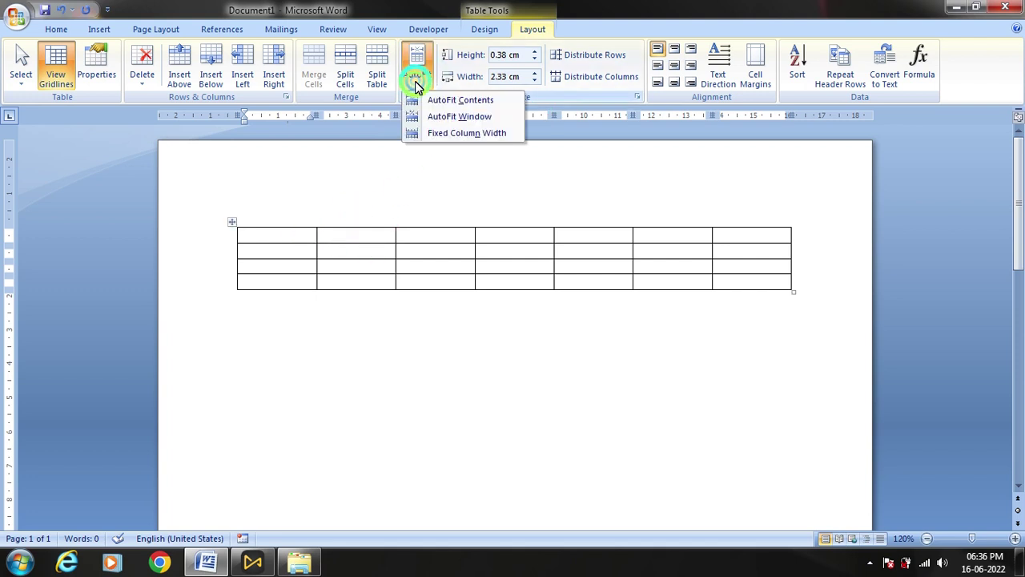
pyautogui.click(422, 84)
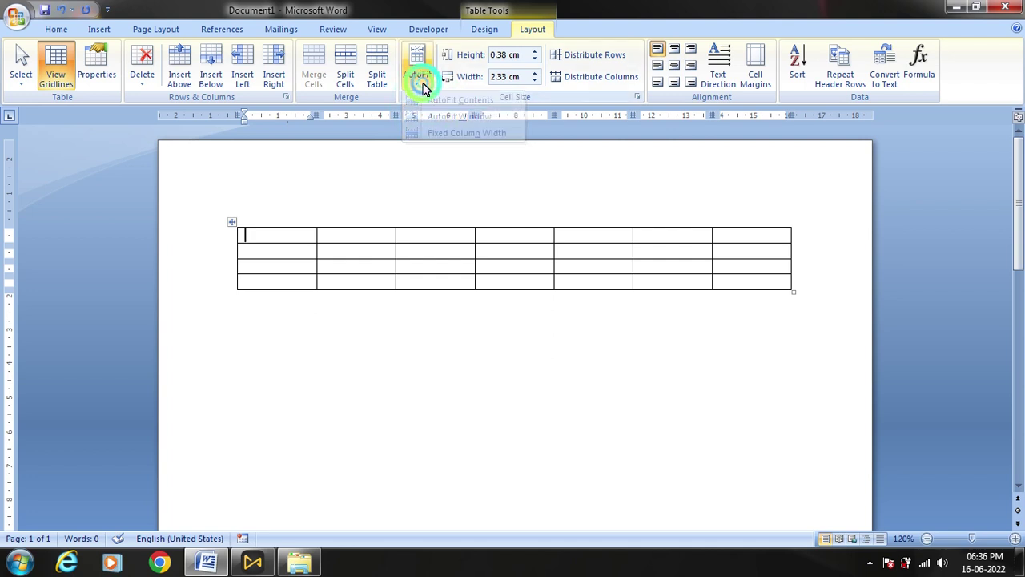
pyautogui.click(423, 84)
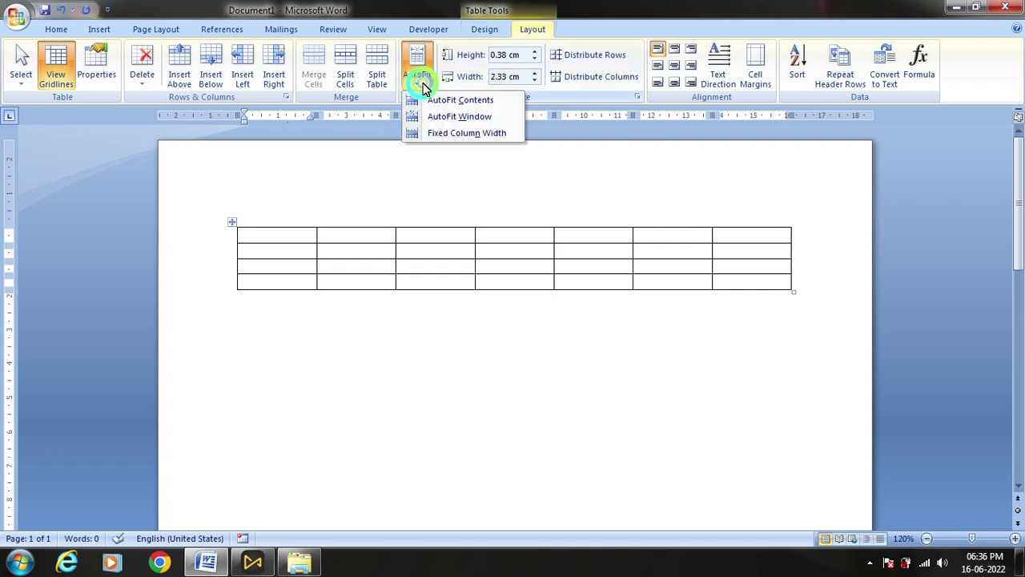
pyautogui.click(467, 100)
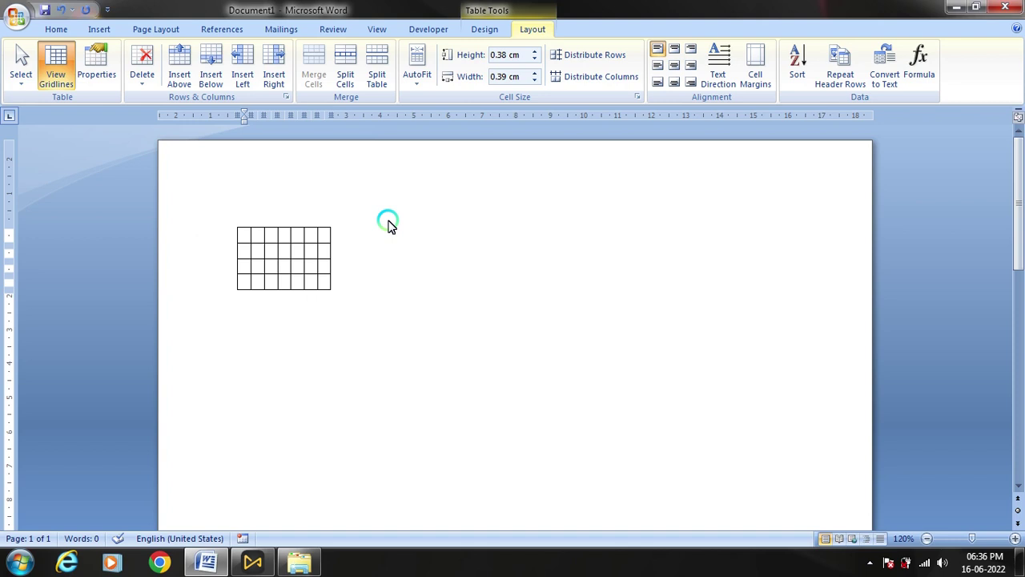
# - Fill the table's header row with Name, Hindi, English, Maths, Sst, Gk and total
pyautogui.write('Name')
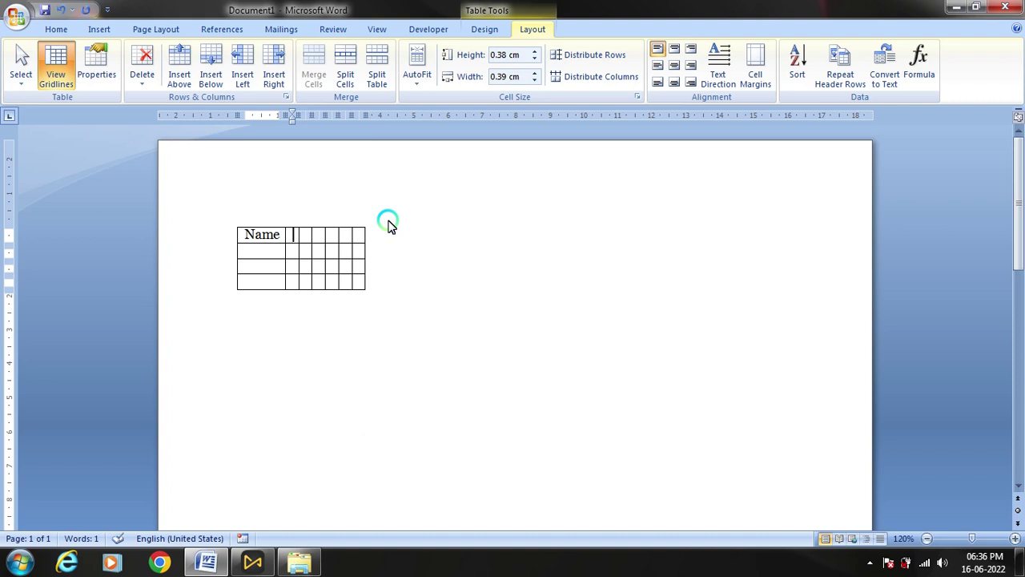
pyautogui.write('hin')
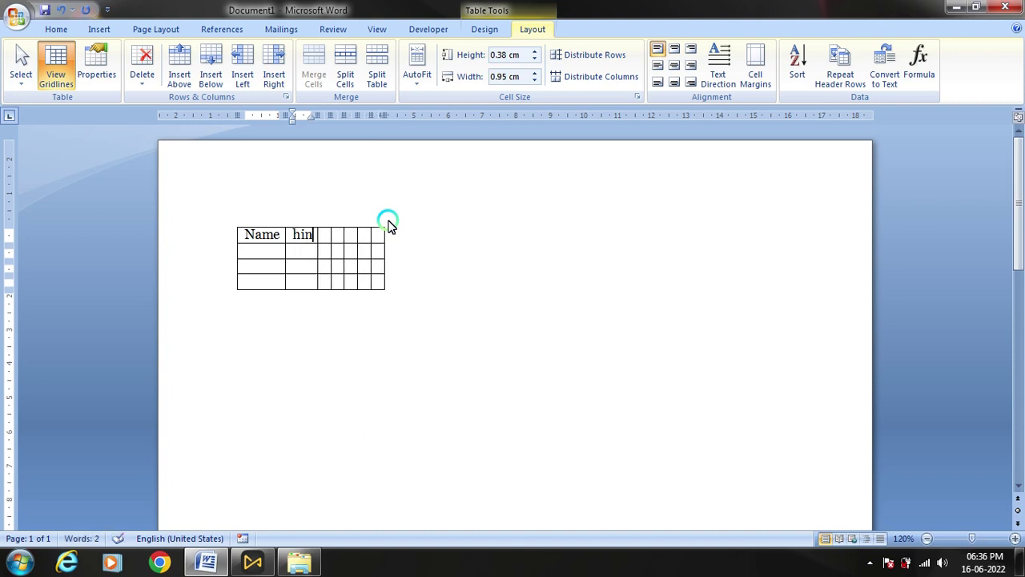
pyautogui.write('di')
pyautogui.press('Tab')
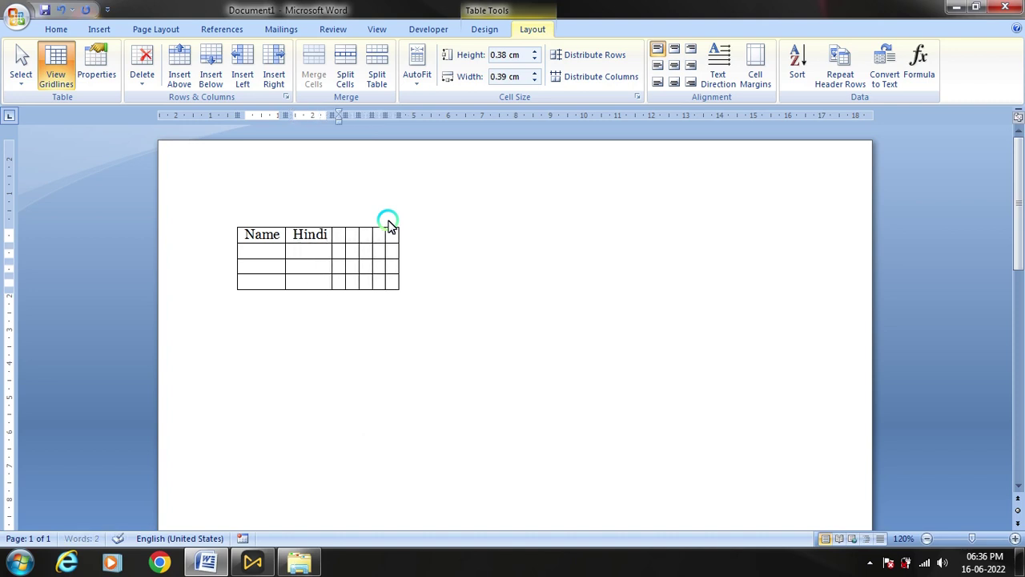
pyautogui.write('english')
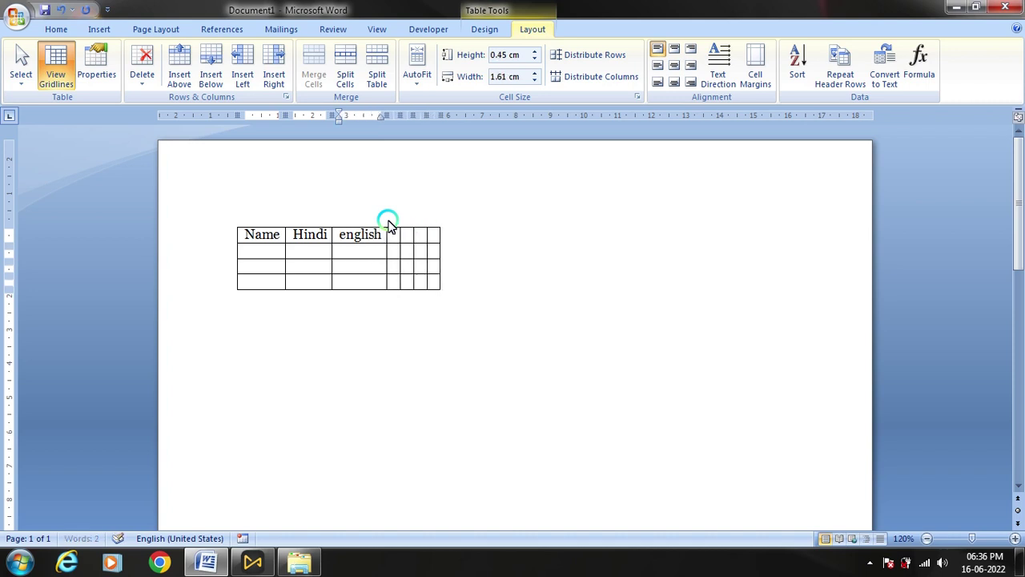
pyautogui.press('Tab')
pyautogui.write('m')
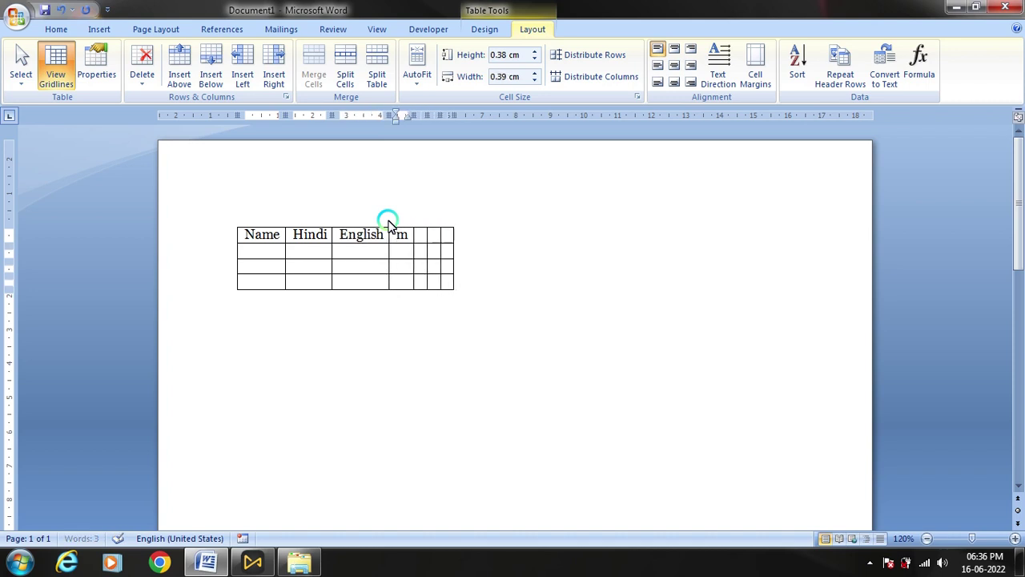
pyautogui.write('aths')
pyautogui.press('Tab')
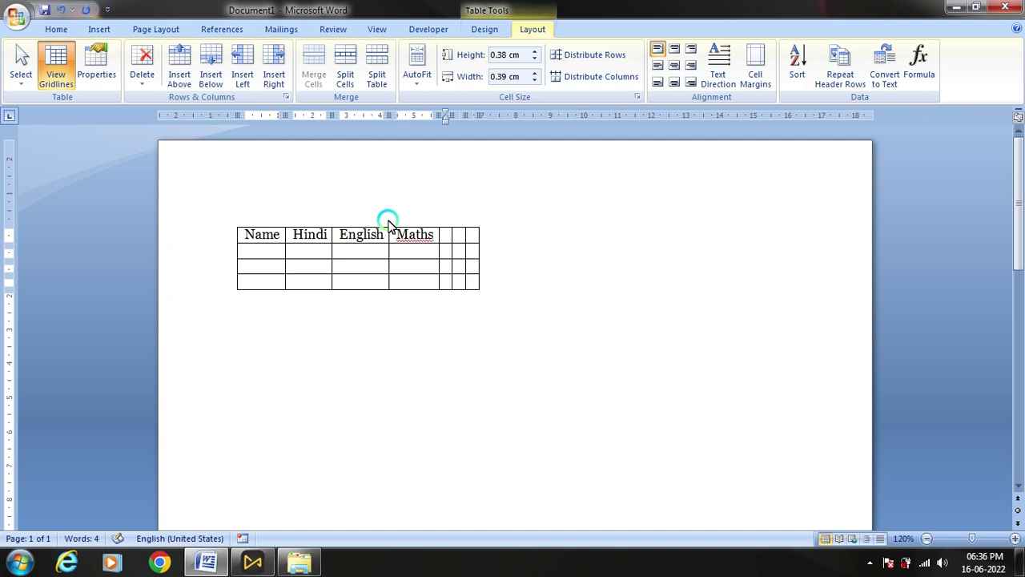
pyautogui.write('sst')
pyautogui.press('Tab')
pyautogui.write('gk')
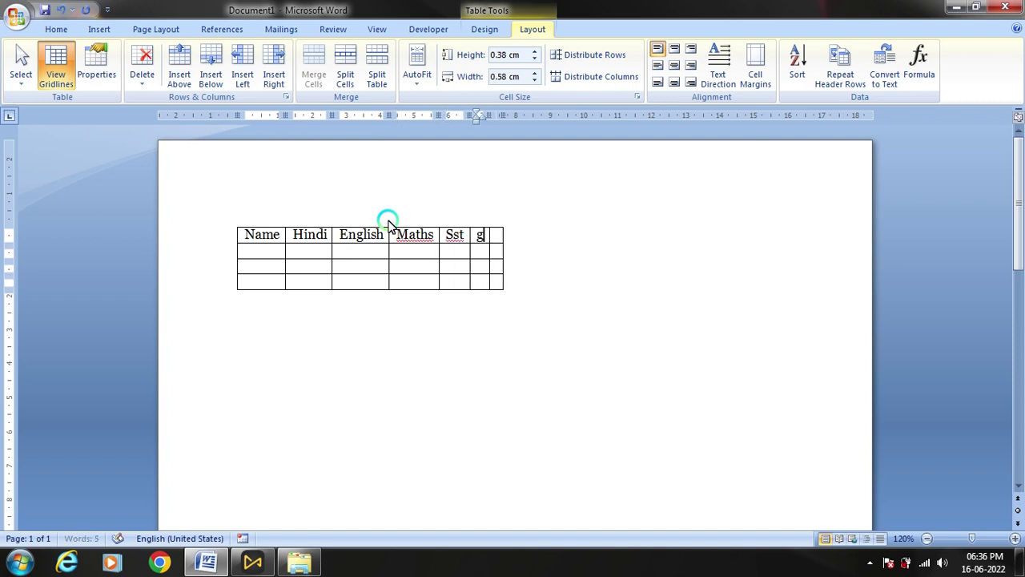
pyautogui.press('Tab')
pyautogui.write('total')
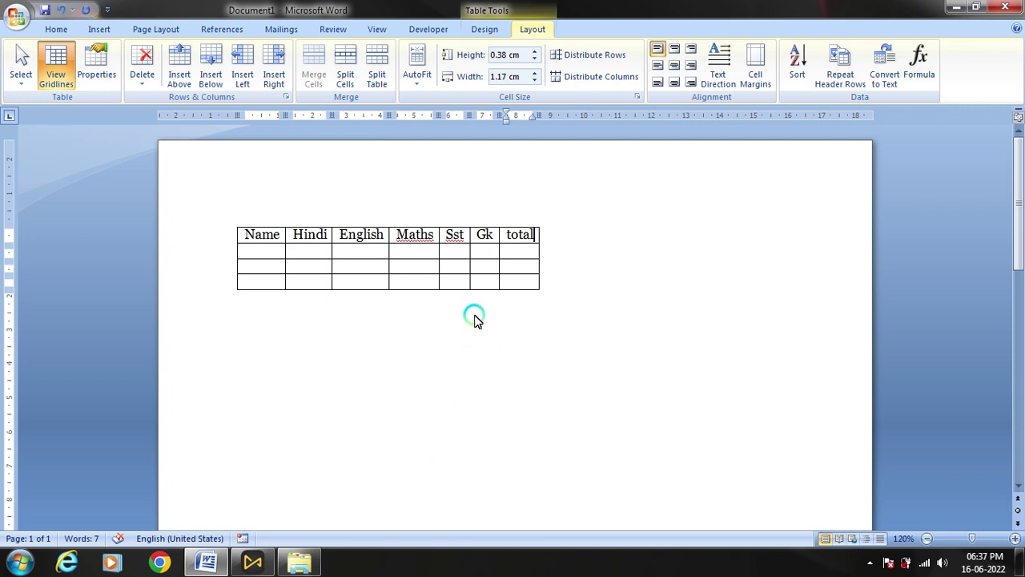
pyautogui.click(524, 259)
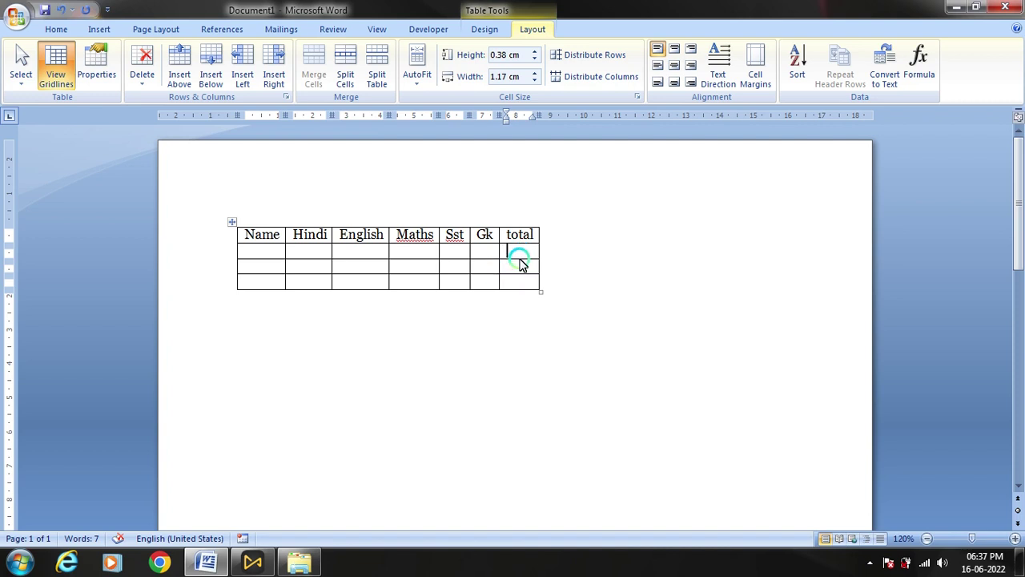
pyautogui.click(422, 90)
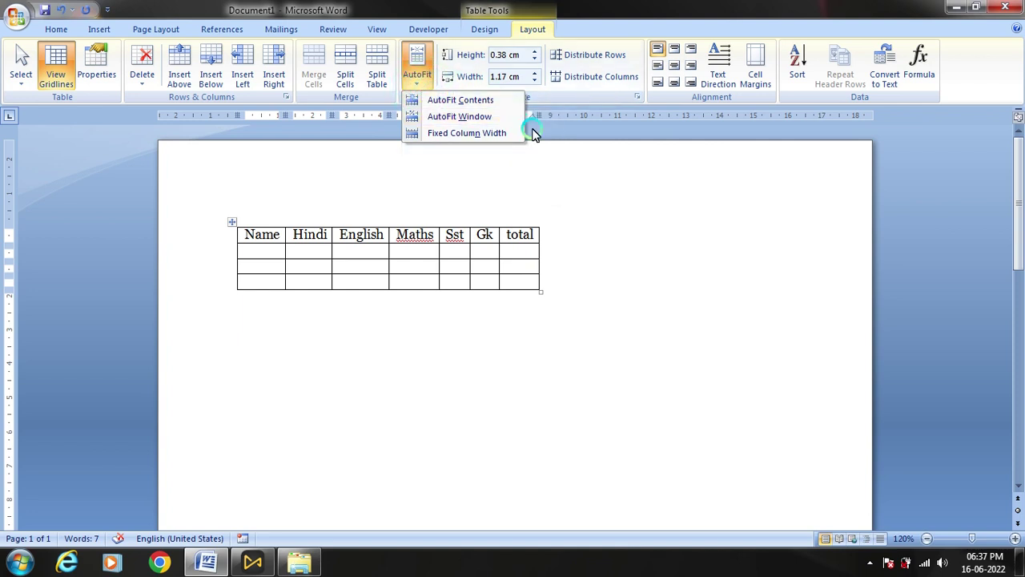
pyautogui.click(583, 166)
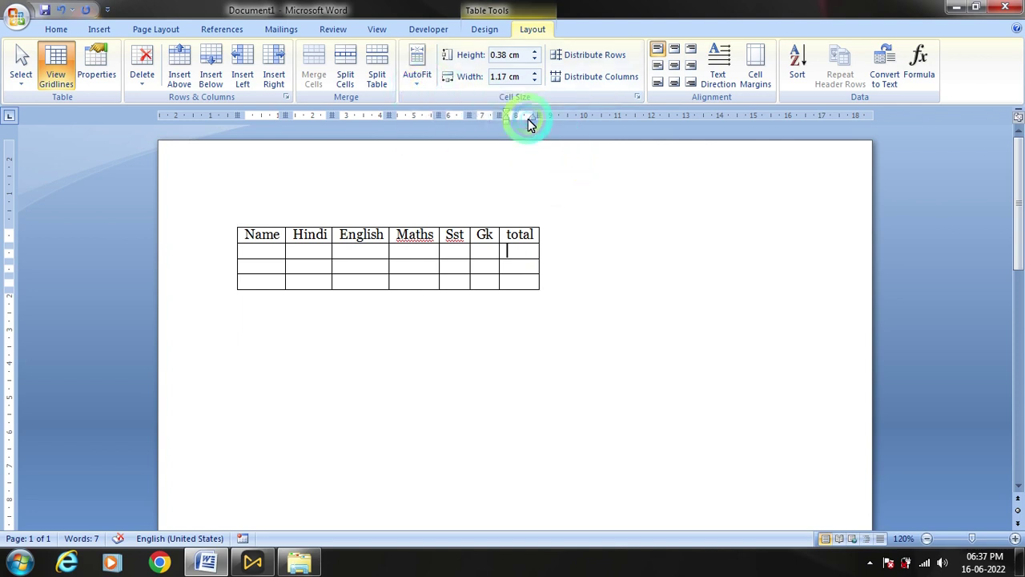
pyautogui.click(517, 249)
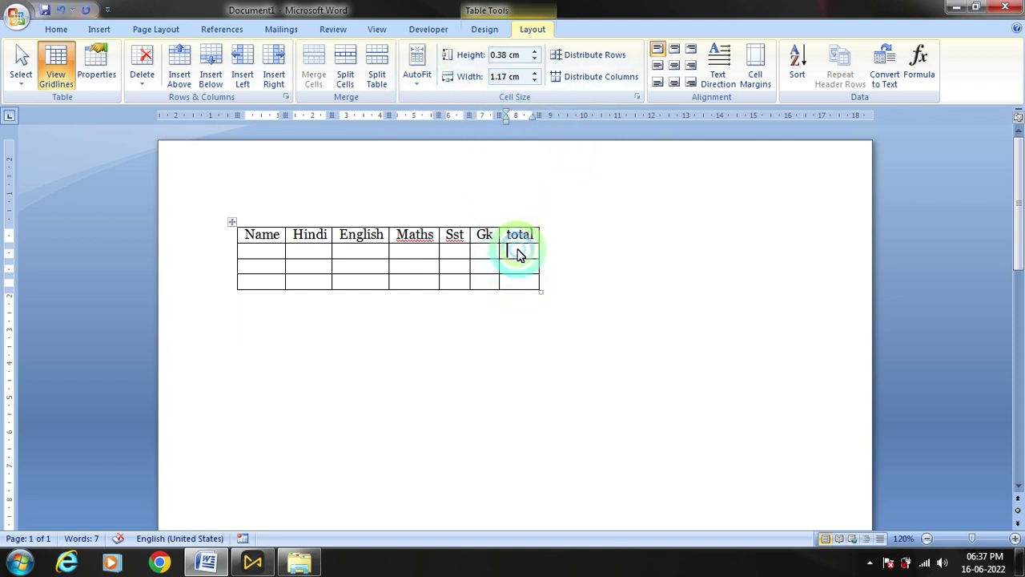
pyautogui.click(423, 89)
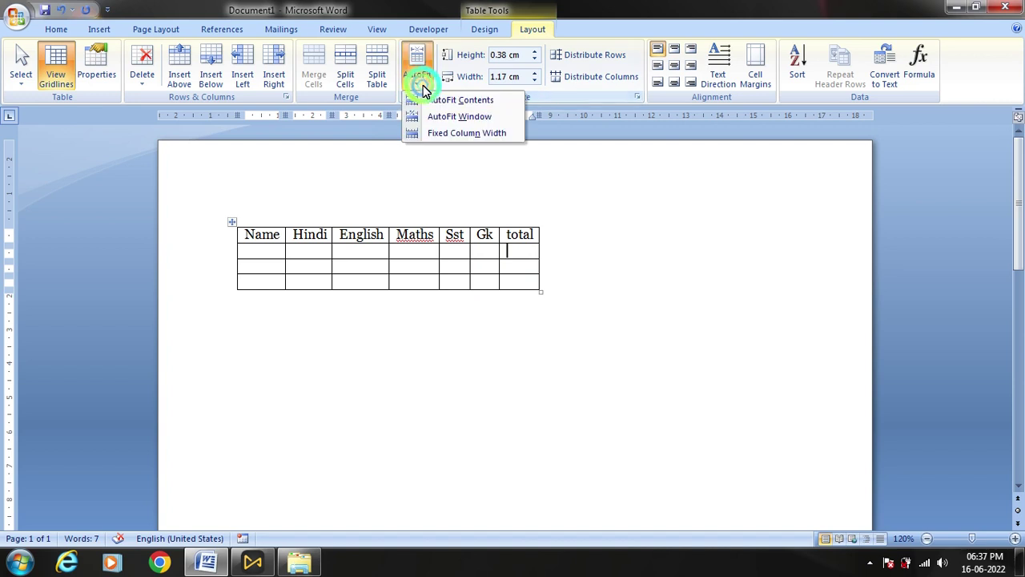
pyautogui.click(535, 239)
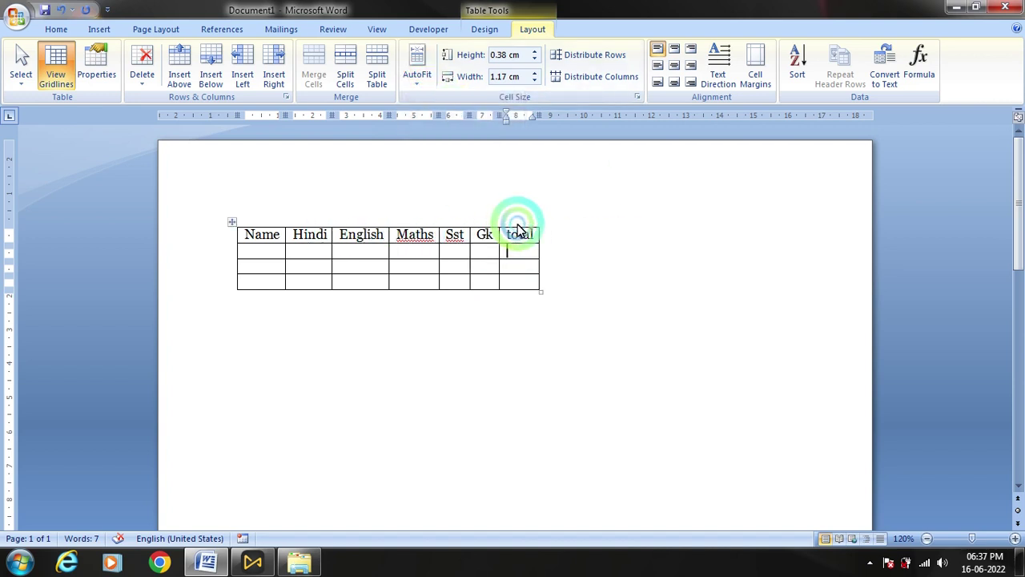
# - Clear all headings from the table's first row and apply AutoFit Window to the table
pyautogui.moveTo(538, 241); pyautogui.dragTo(243, 245)
pyautogui.press('BackSpace')
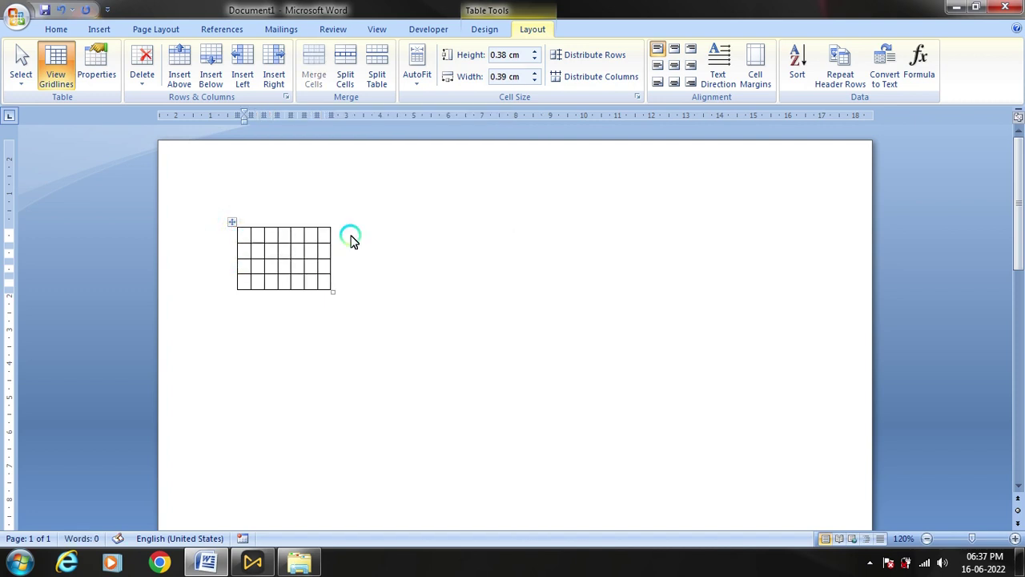
pyautogui.click(415, 80)
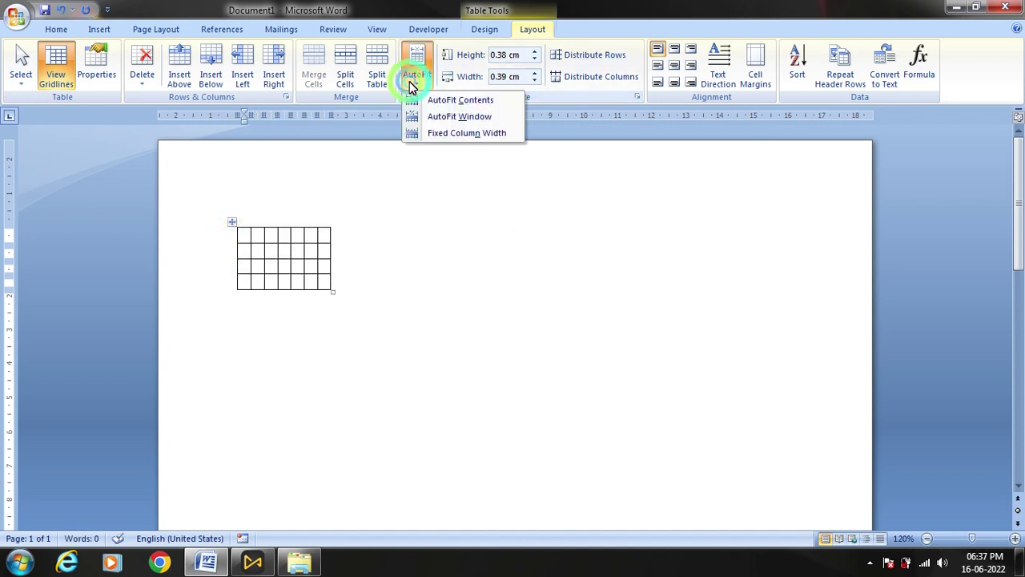
pyautogui.click(452, 119)
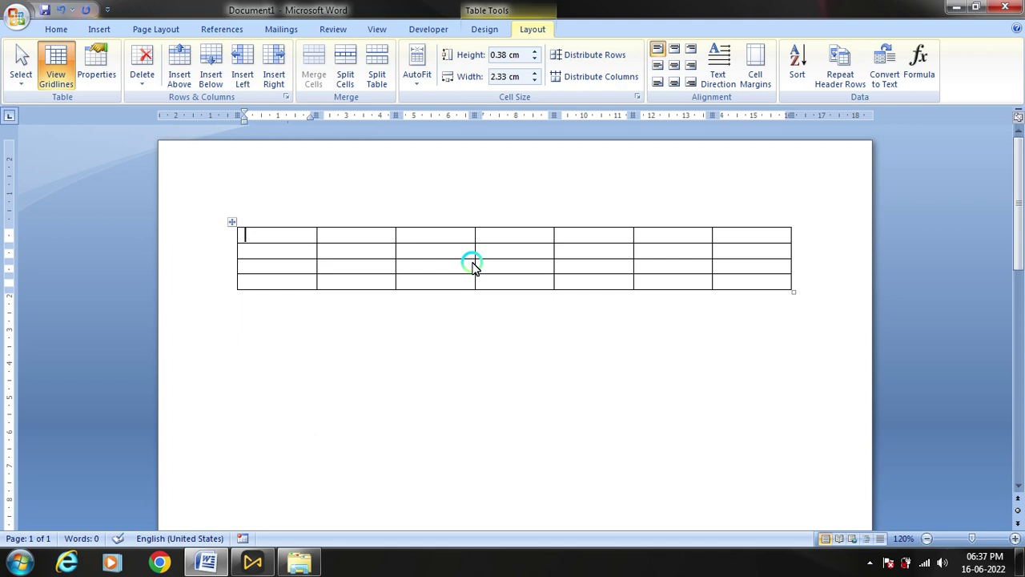
# - Fill the header row of the table with name, Hin, english, maths, sst, gk and Total
pyautogui.write('name')
pyautogui.press('Tab')
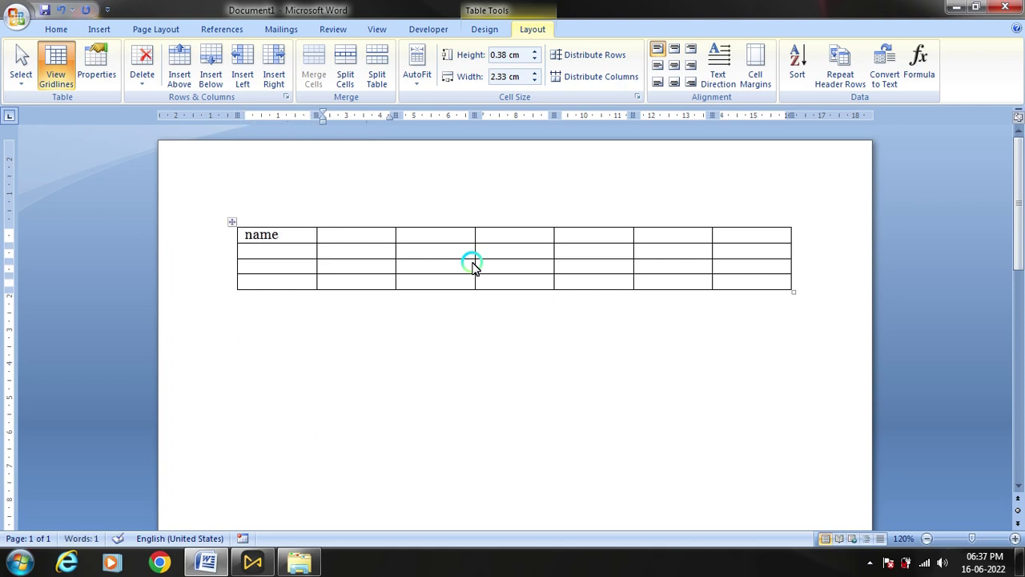
pyautogui.write('hin')
pyautogui.press('Tab')
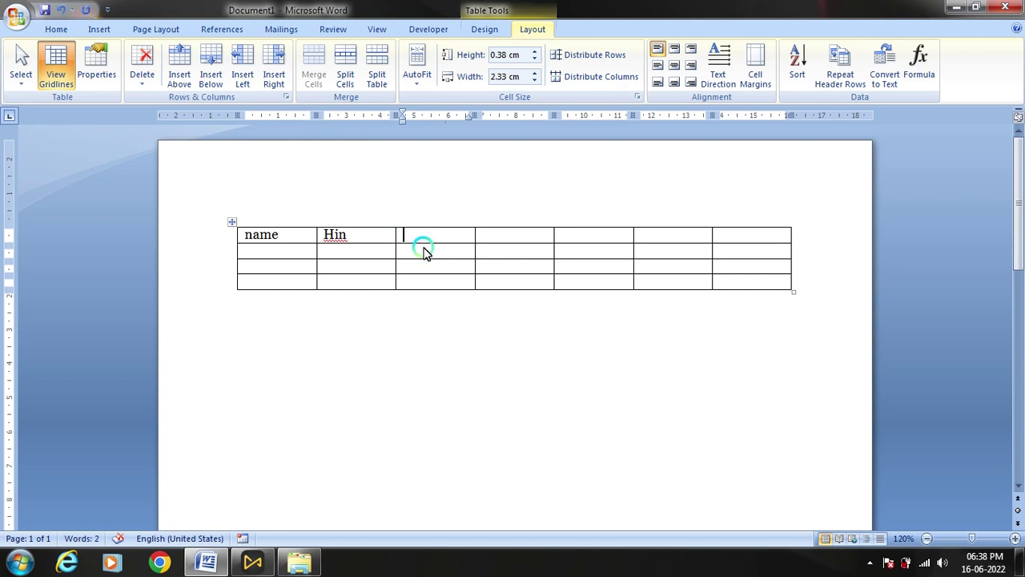
pyautogui.write('english')
pyautogui.click(515, 240)
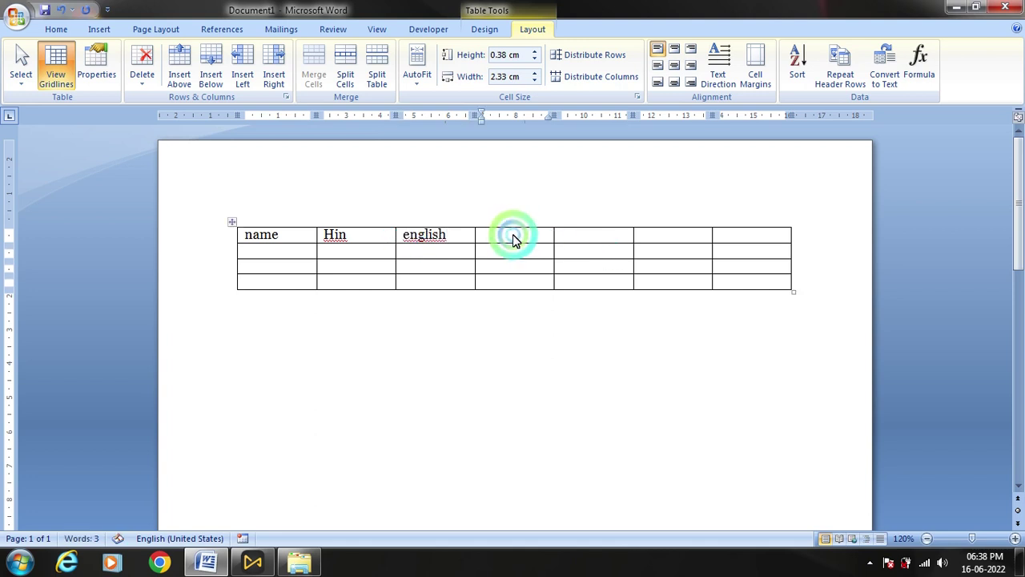
pyautogui.write('maths ')
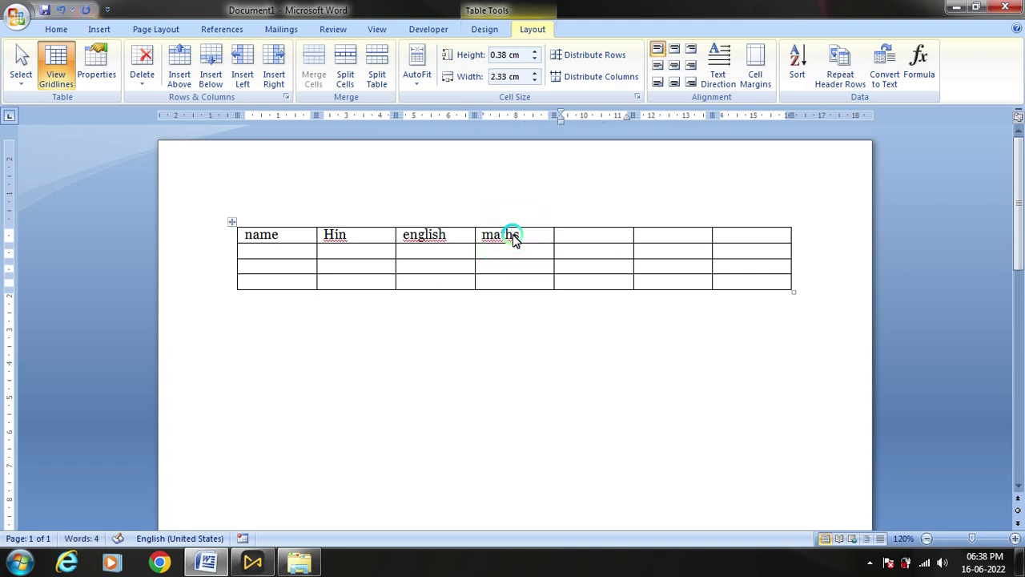
pyautogui.write('sst ')
pyautogui.write('gk')
pyautogui.press('Tab')
pyautogui.write('tot')
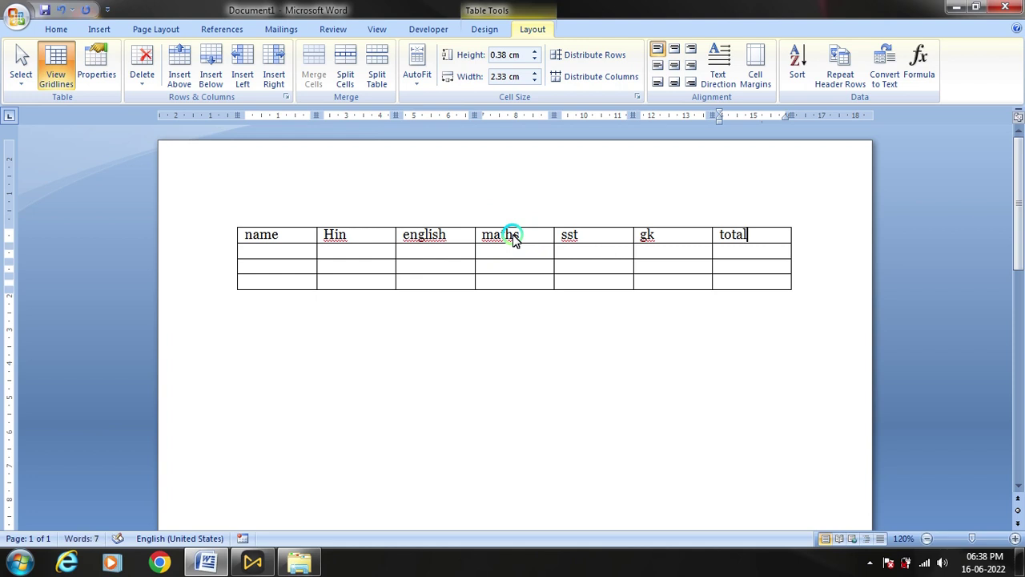
pyautogui.press('Tab')
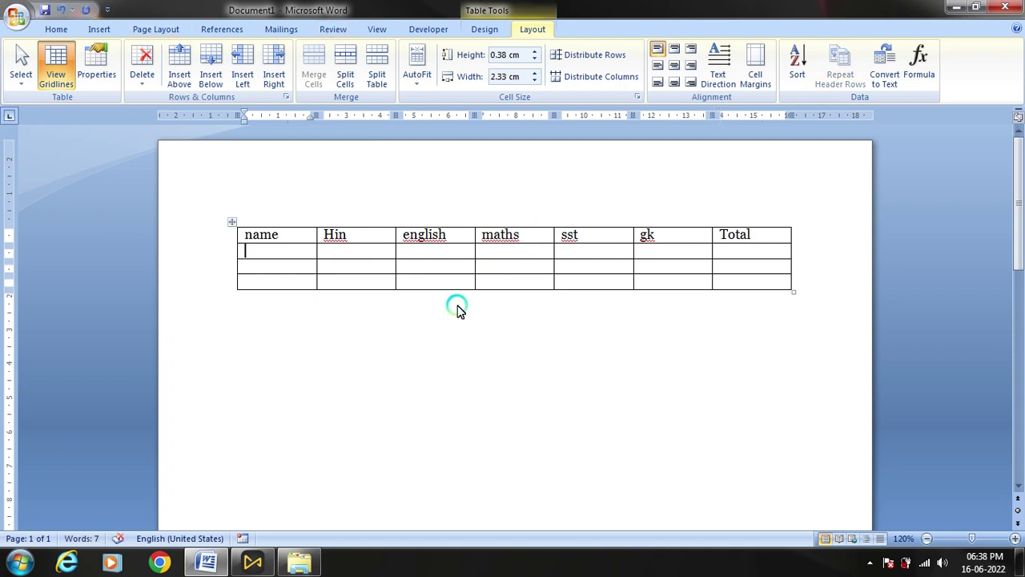
# - Enter one student's first name in each of the three rows below the name heading, leaving the subject cells empty
pyautogui.write('ram')
pyautogui.press('Tab')
pyautogui.write('shy')
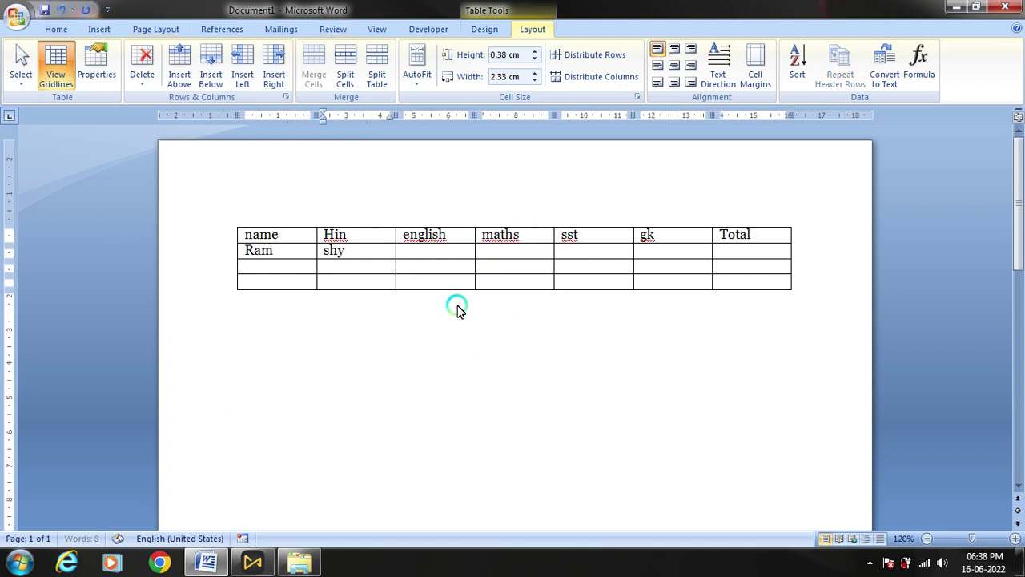
pyautogui.press('BackSpace')
pyautogui.press('BackSpace')
pyautogui.press('BackSpace')
pyautogui.press('Down')
pyautogui.press('Left')
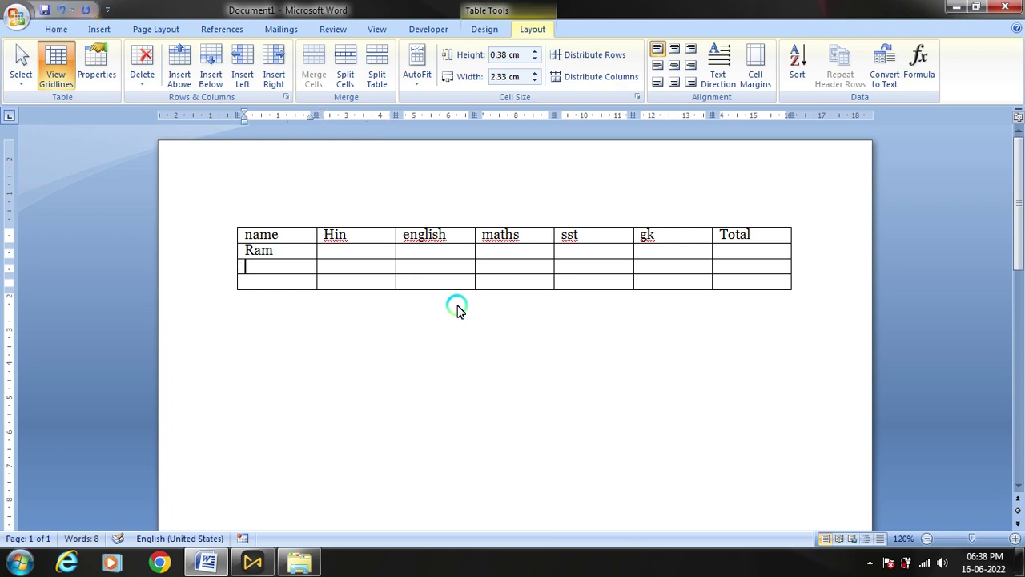
pyautogui.write('shyam')
pyautogui.press('Tab')
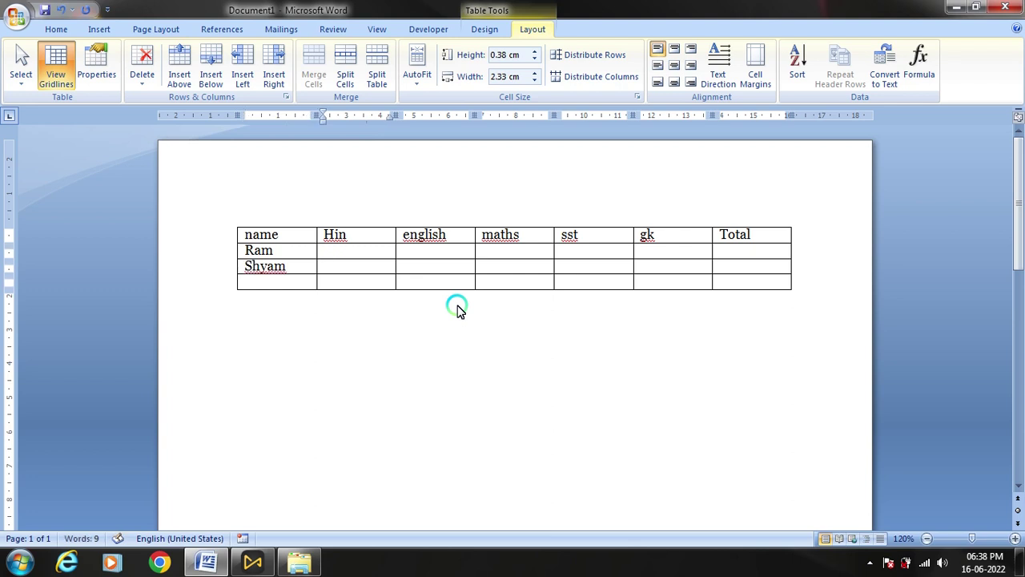
pyautogui.press('Left')
pyautogui.write('mohan')
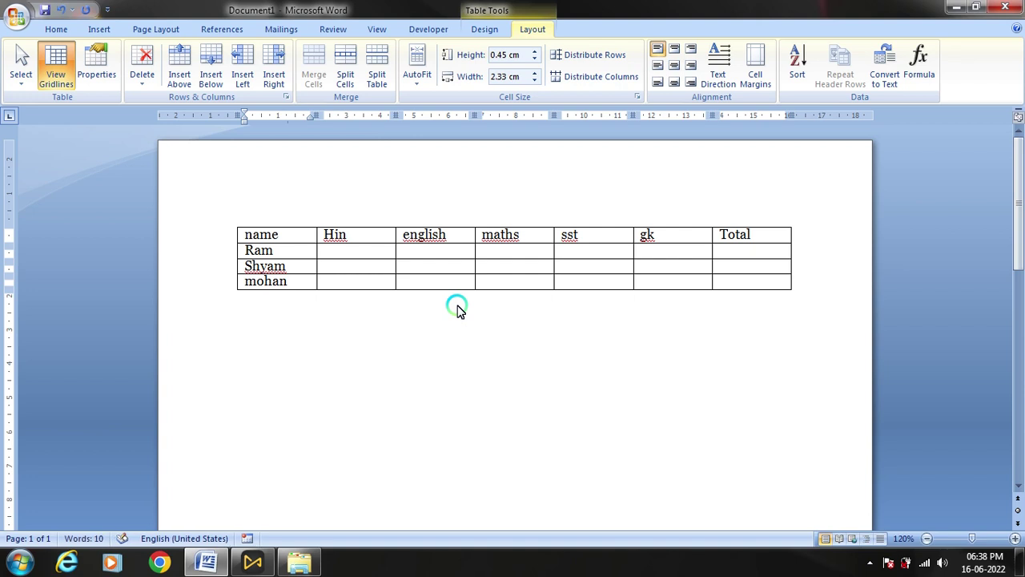
pyautogui.press('Tab')
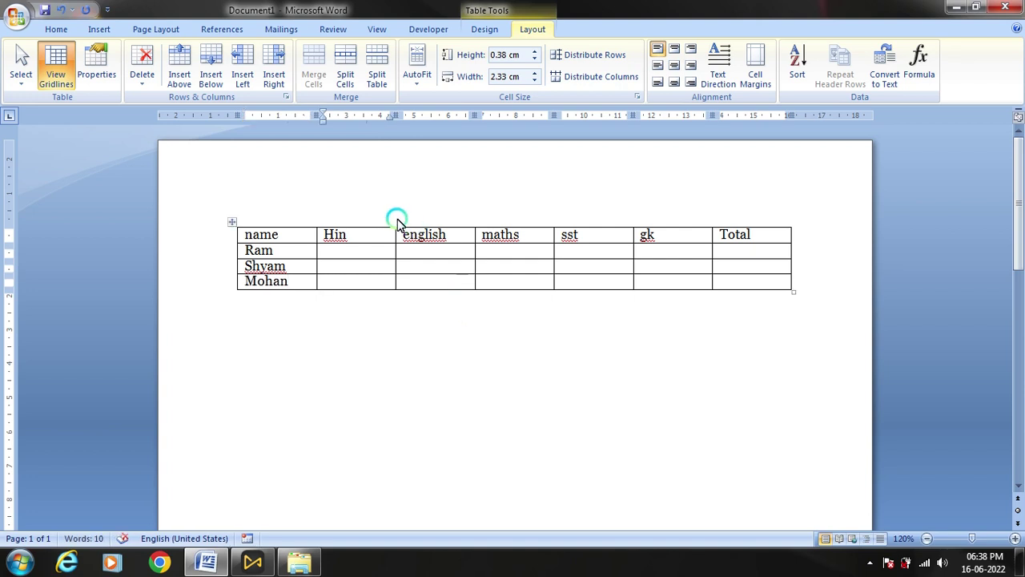
# - Enter the first student's marks: Hin 45, english 54, maths 54, sst 54 and gk 54
pyautogui.click(361, 258)
pyautogui.write('45')
pyautogui.press('Tab')
pyautogui.write('54')
pyautogui.press('Tab')
pyautogui.write('54')
pyautogui.press('Tab')
pyautogui.write('54')
pyautogui.press('Tab')
pyautogui.write('54')
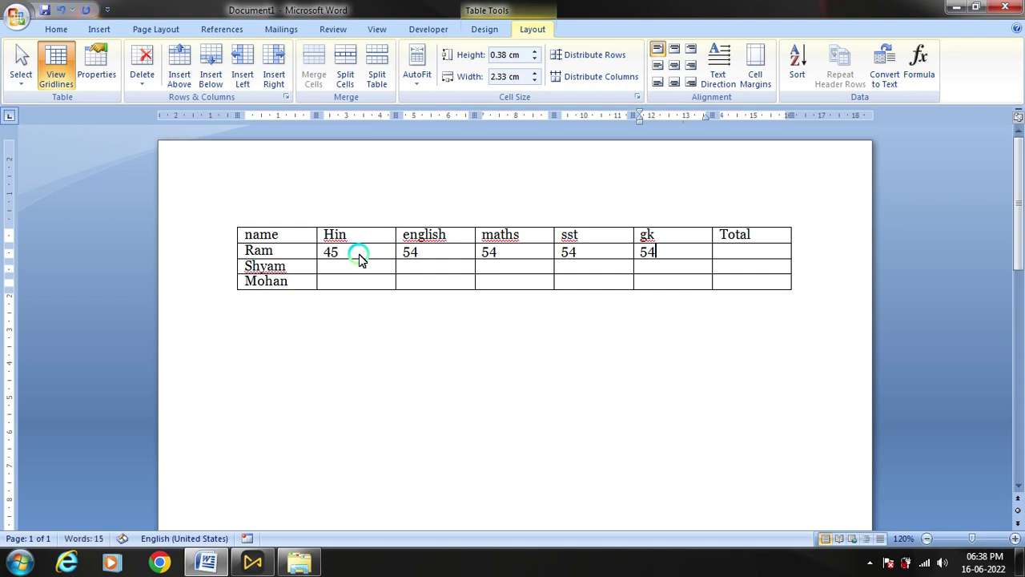
# - Enter the second student's marks: Hin 35, english 42, maths 15, sst 74 and gk 54
pyautogui.press('Down')
pyautogui.press('Left')
pyautogui.press('Left')
pyautogui.press('Left')
pyautogui.press('Left')
pyautogui.write('35')
pyautogui.press('Tab')
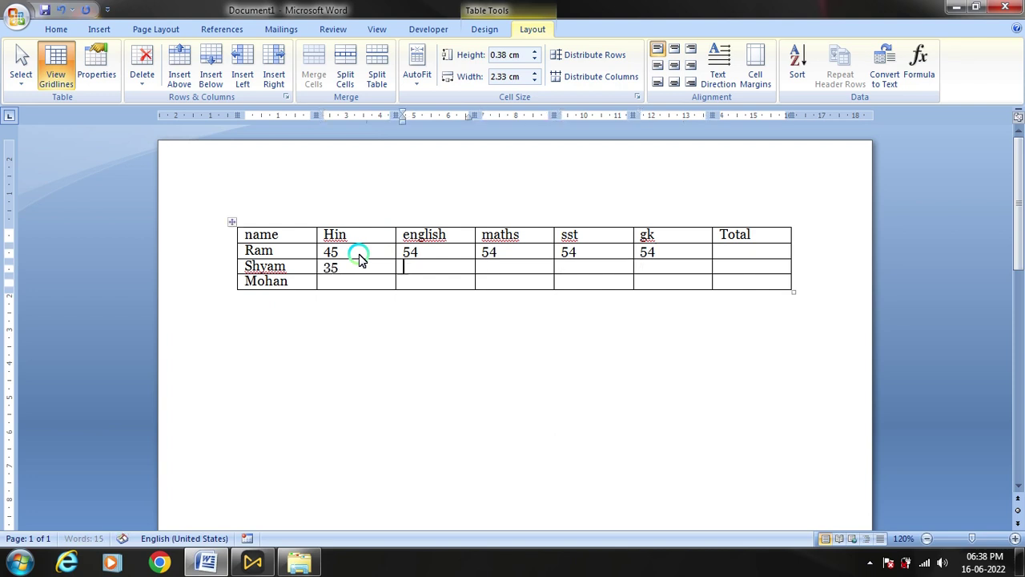
pyautogui.write('42')
pyautogui.press('Tab')
pyautogui.write('15')
pyautogui.press('Tab')
pyautogui.write('74')
pyautogui.press('Tab')
pyautogui.write('54')
pyautogui.press('Tab')
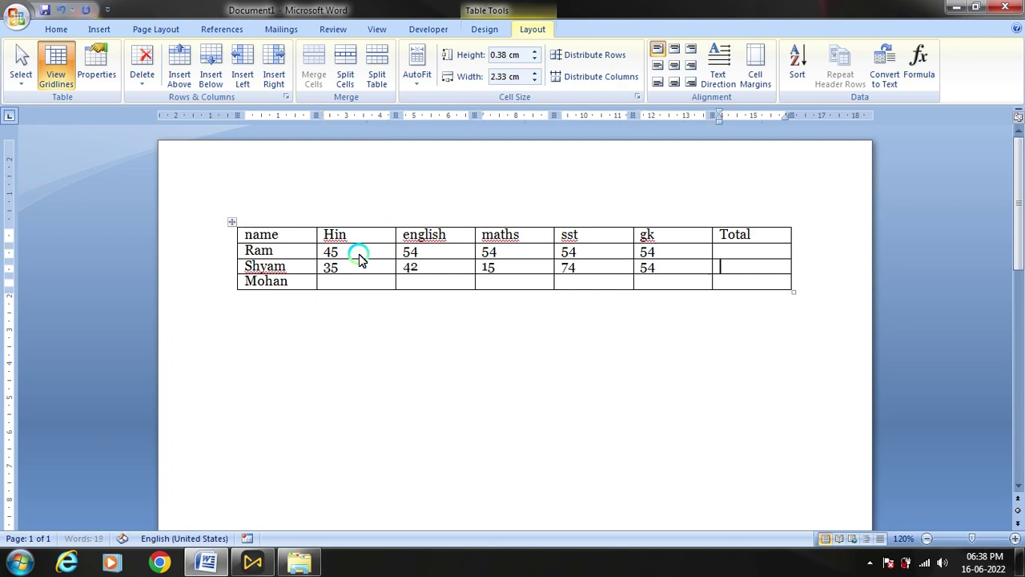
# - Enter the third student's marks: Hin 45, english 75, maths 45, sst 45 and gk 75
pyautogui.press('Left')
pyautogui.press('Left')
pyautogui.press('Left')
pyautogui.press('Left')
pyautogui.press('Left')
pyautogui.write('45')
pyautogui.press('Tab')
pyautogui.write('75')
pyautogui.press('Tab')
pyautogui.write('457')
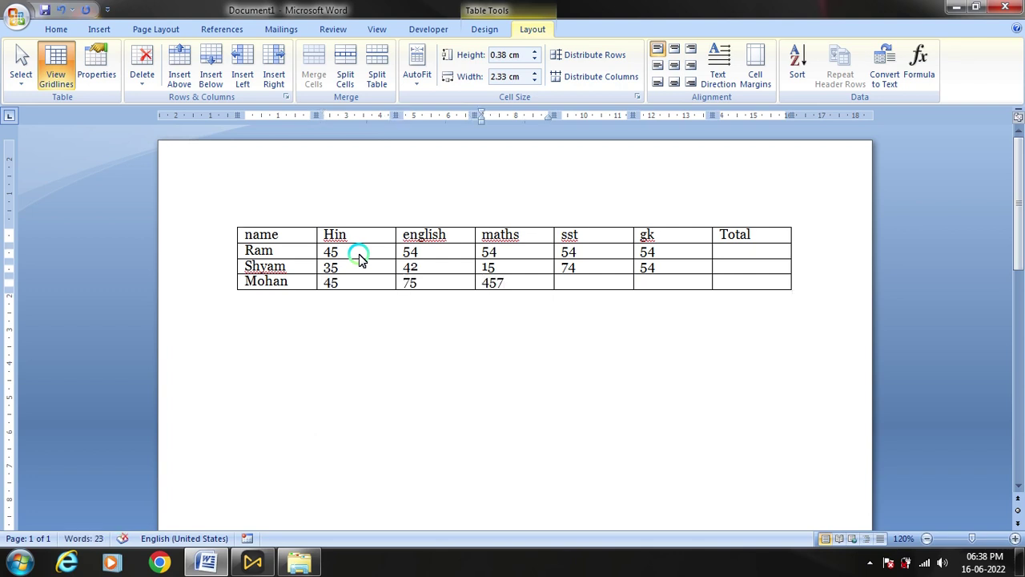
pyautogui.press('BackSpace')
pyautogui.press('Tab')
pyautogui.write('45')
pyautogui.press('Tab')
pyautogui.write('75')
pyautogui.press('Tab')
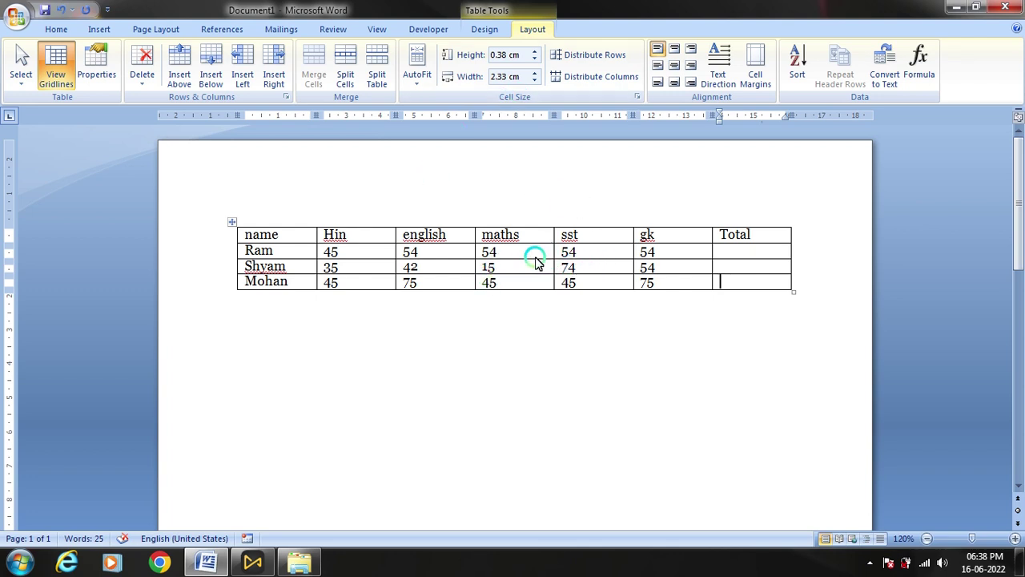
# - Narrow the Hin column of the table to about 1.3 cm
pyautogui.click(365, 254)
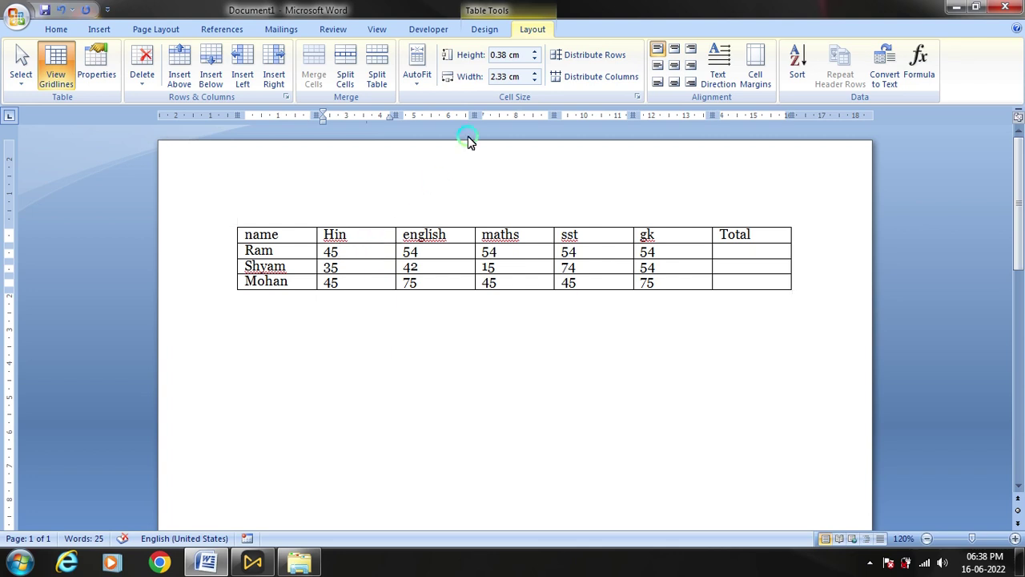
pyautogui.click(536, 78)
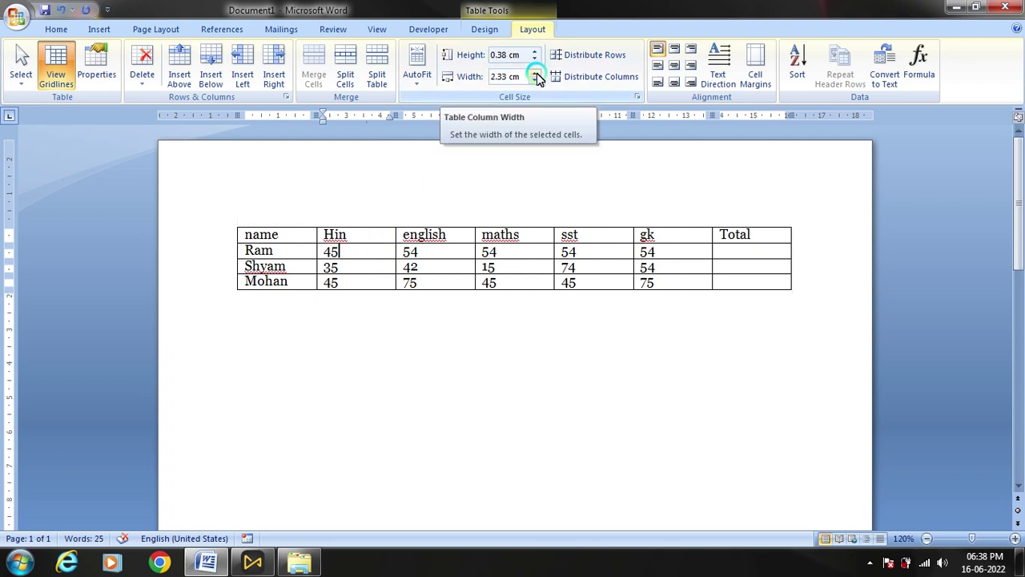
pyautogui.click(537, 77)
pyautogui.click(536, 78)
pyautogui.click(536, 81)
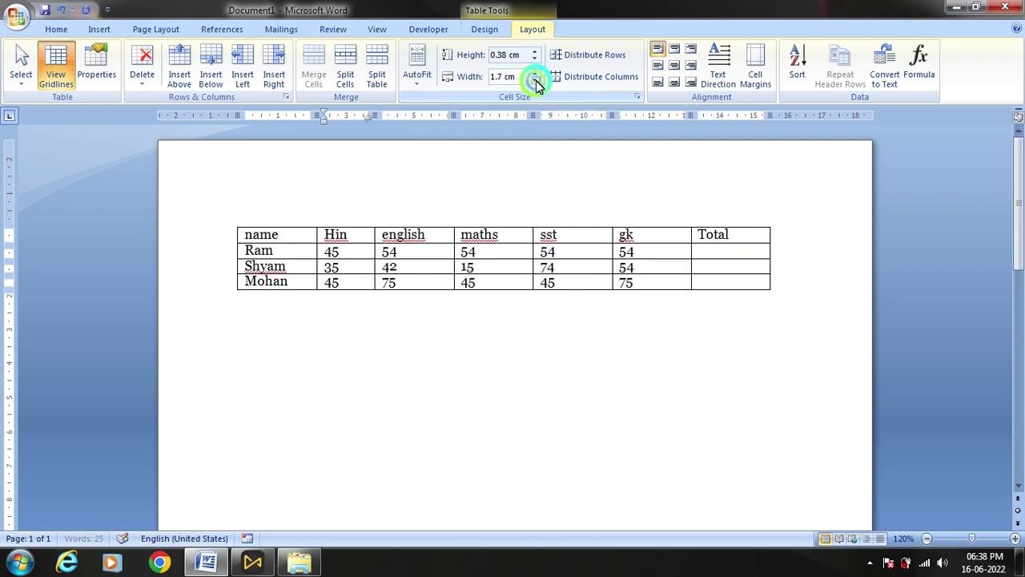
pyautogui.click(536, 81)
pyautogui.click(536, 81)
# - Narrow the english column to 1.8 cm and the maths column to 2.2 cm
pyautogui.click(428, 247)
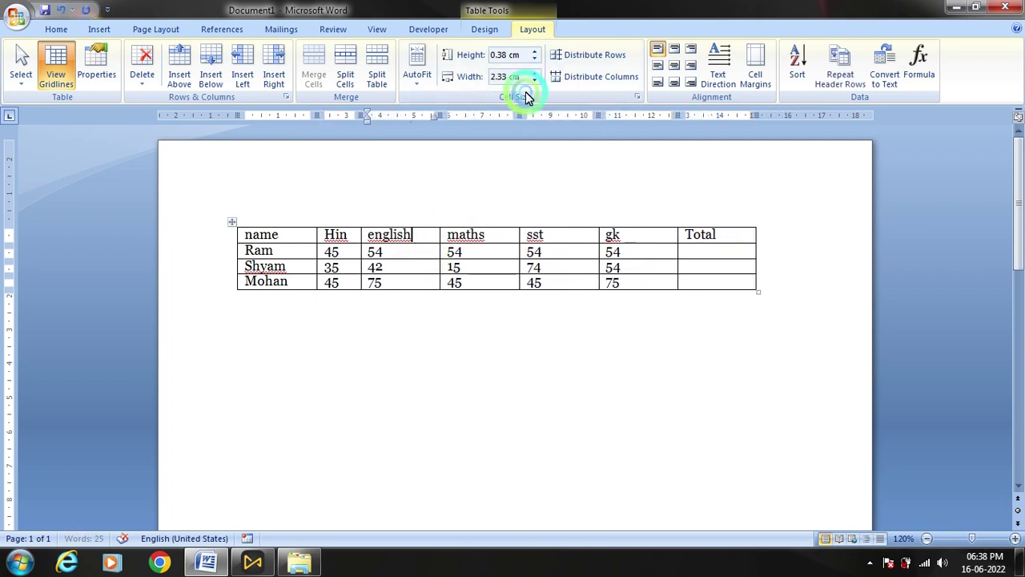
pyautogui.click(535, 81)
pyautogui.click(535, 81)
pyautogui.click(483, 256)
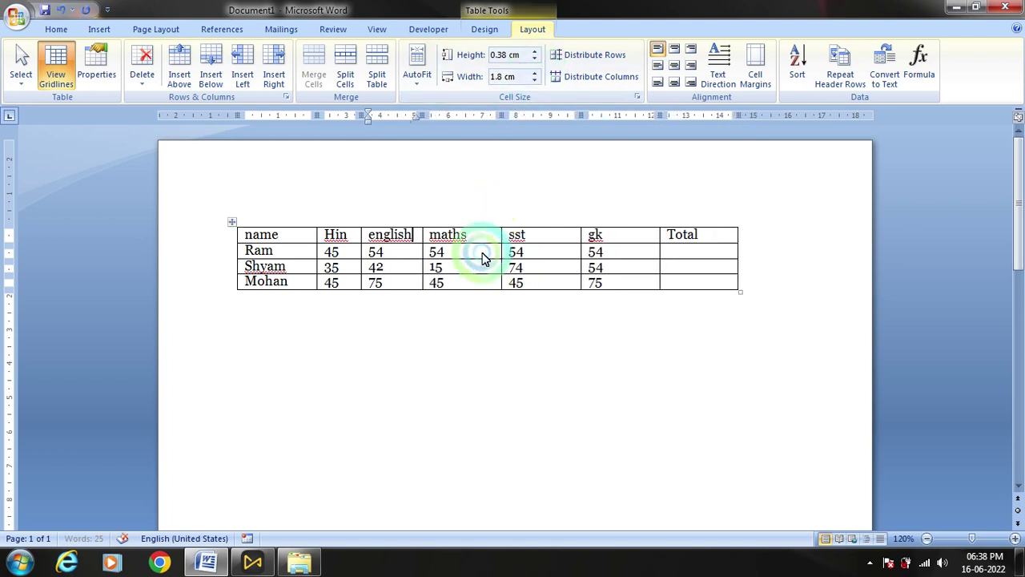
pyautogui.click(535, 80)
pyautogui.click(508, 252)
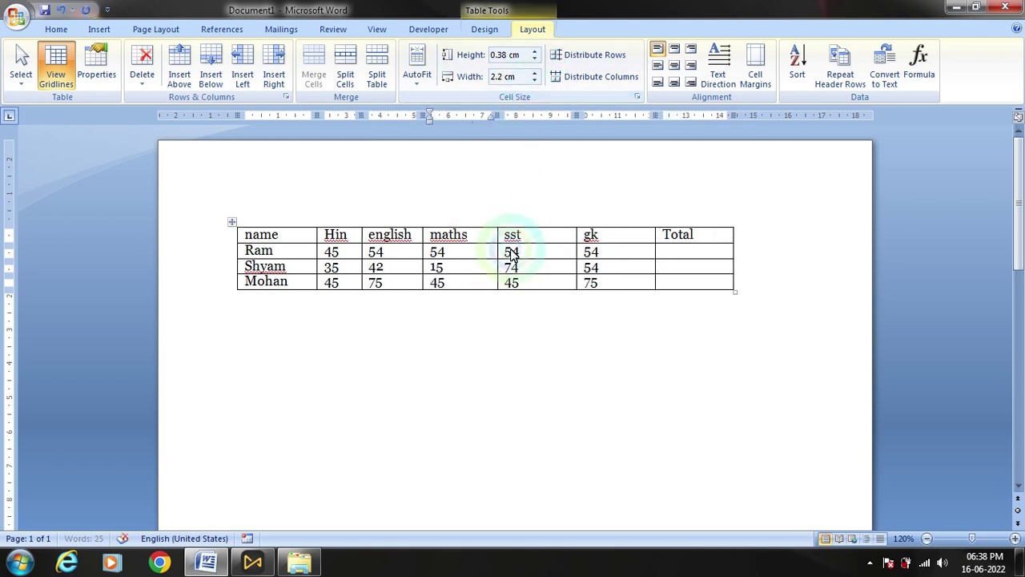
# - Increase the height of the first student's row to 1.1 cm and reduce it again
pyautogui.click(290, 257)
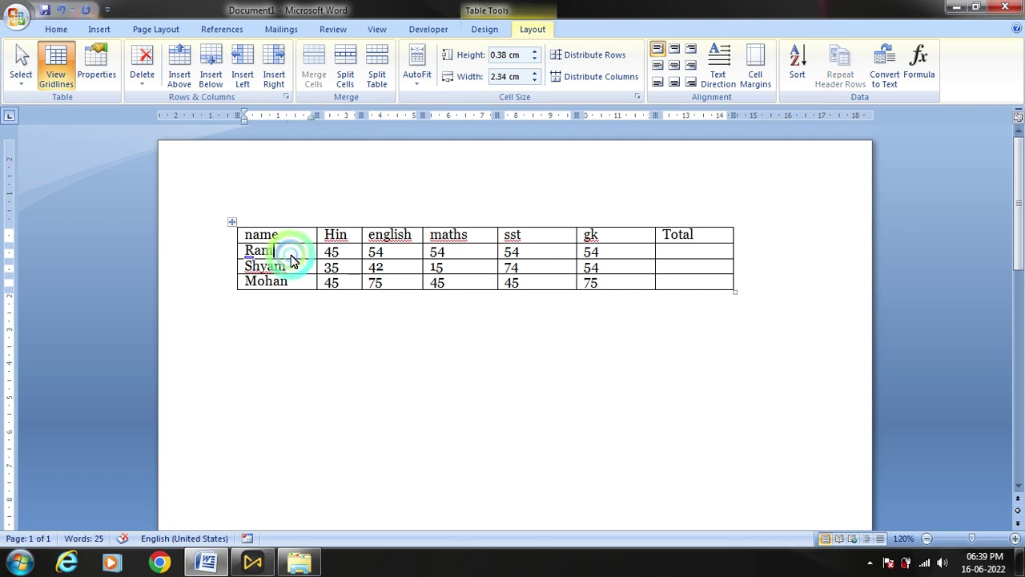
pyautogui.click(311, 280)
pyautogui.click(533, 52)
pyautogui.click(533, 52)
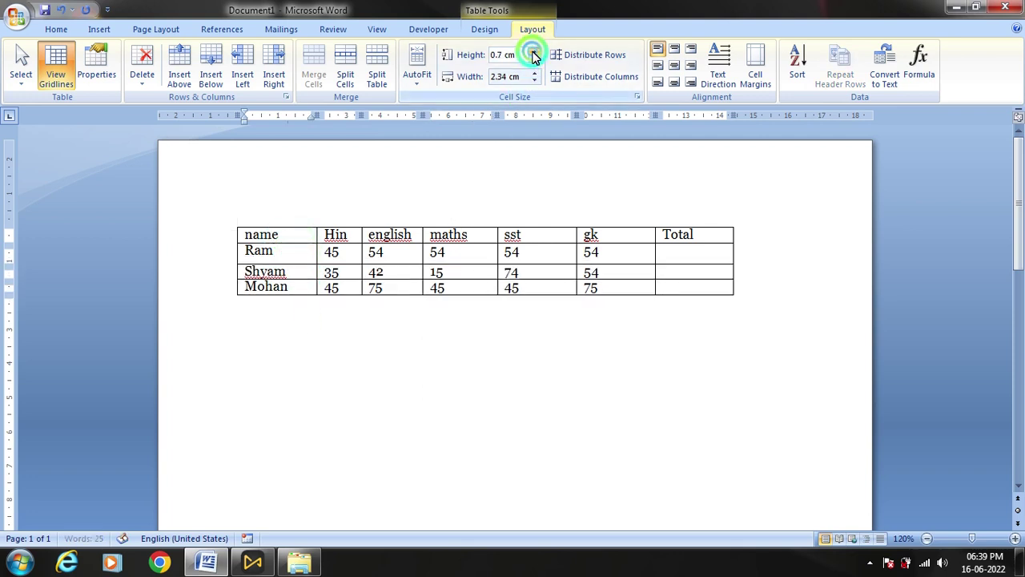
pyautogui.click(534, 52)
pyautogui.click(534, 52)
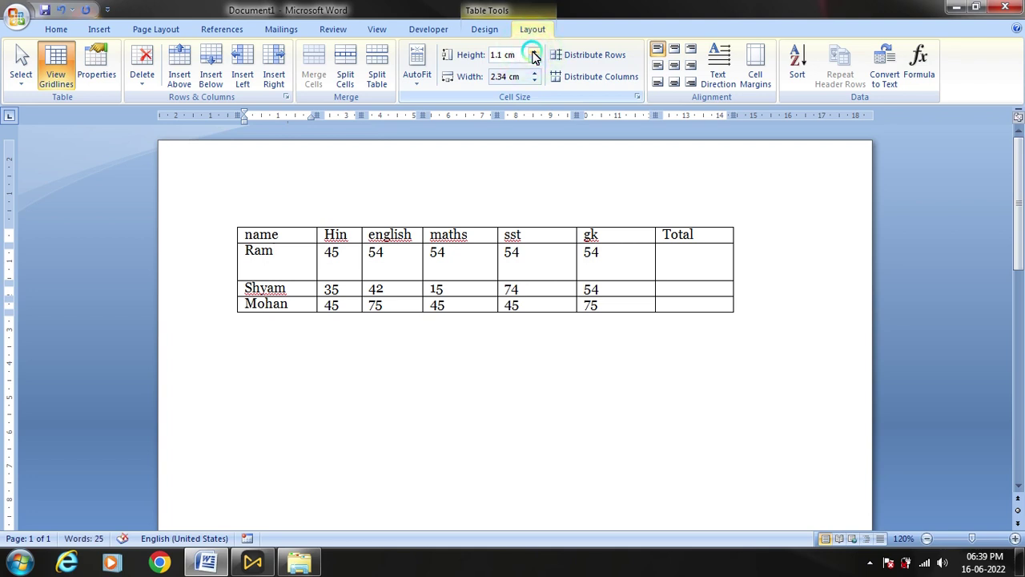
pyautogui.click(535, 60)
pyautogui.click(535, 61)
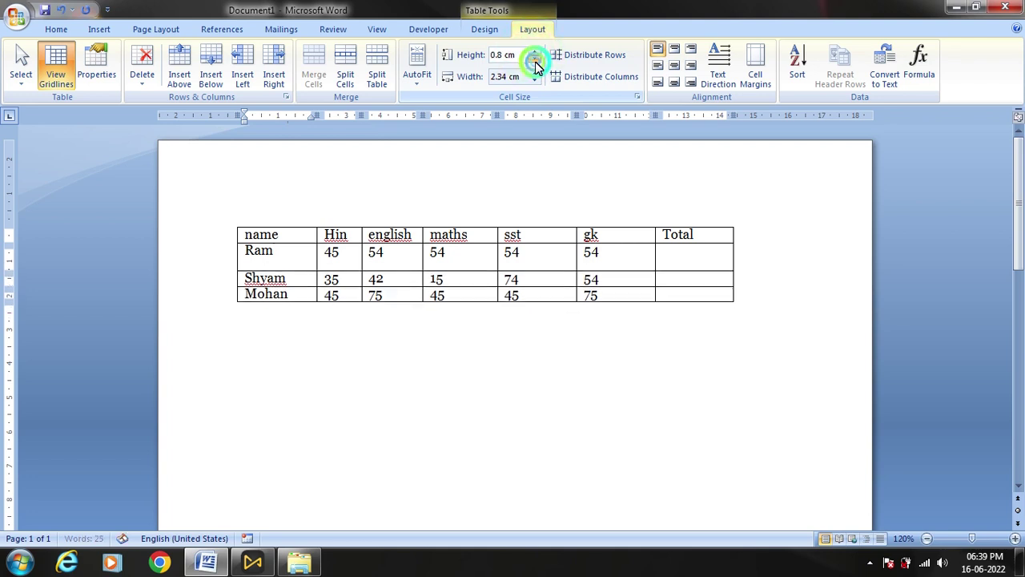
pyautogui.click(535, 62)
# - Set the height of all three student rows to 0.5 cm
pyautogui.moveTo(696, 293); pyautogui.dragTo(270, 251)
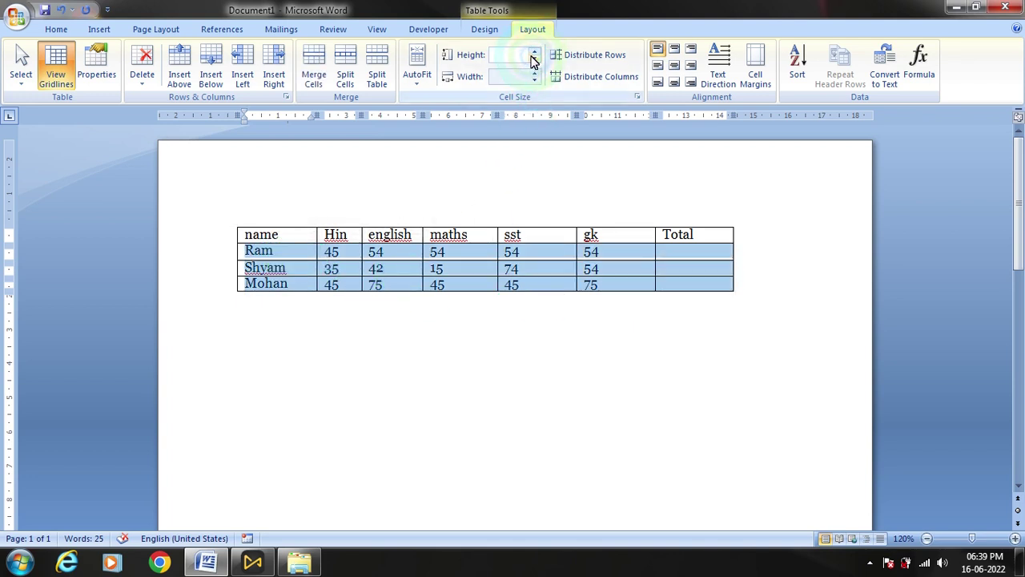
pyautogui.click(536, 59)
pyautogui.moveTo(533, 53); pyautogui.dragTo(536, 63)
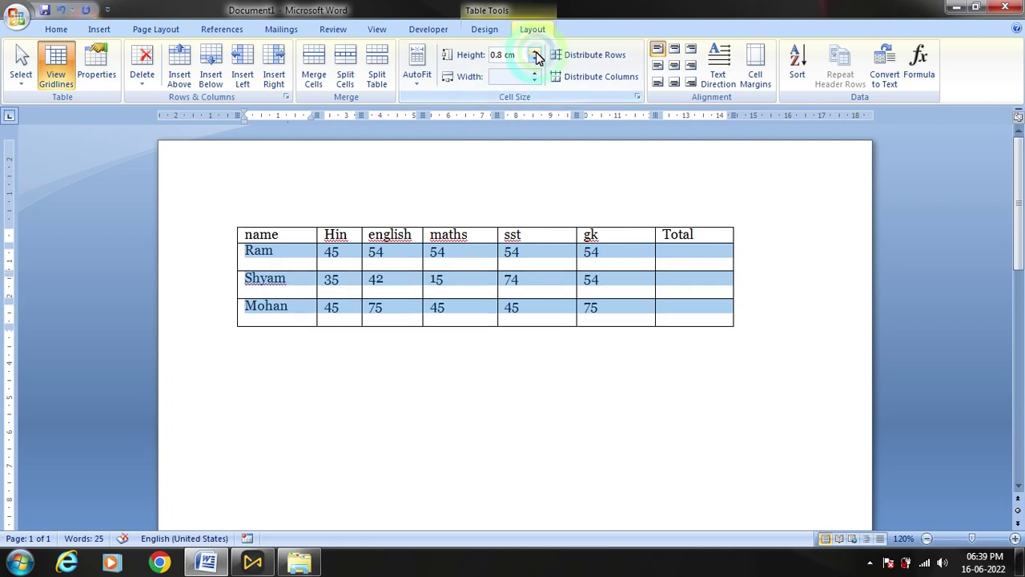
pyautogui.click(535, 59)
pyautogui.click(535, 58)
pyautogui.click(535, 58)
pyautogui.click(592, 255)
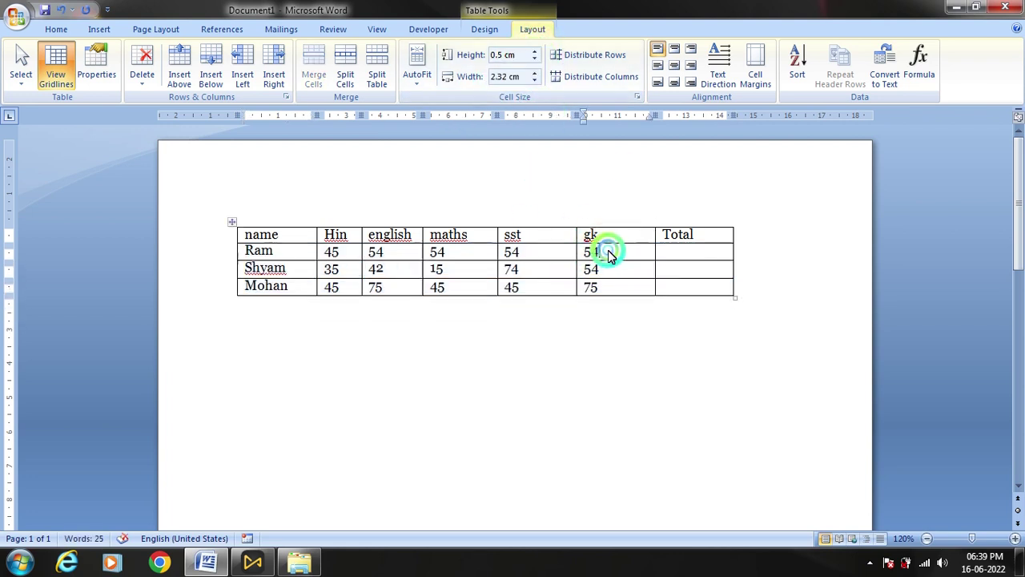
# - Increase the first student's row height to 1.1 cm, leaving the other rows as they are
pyautogui.click(285, 261)
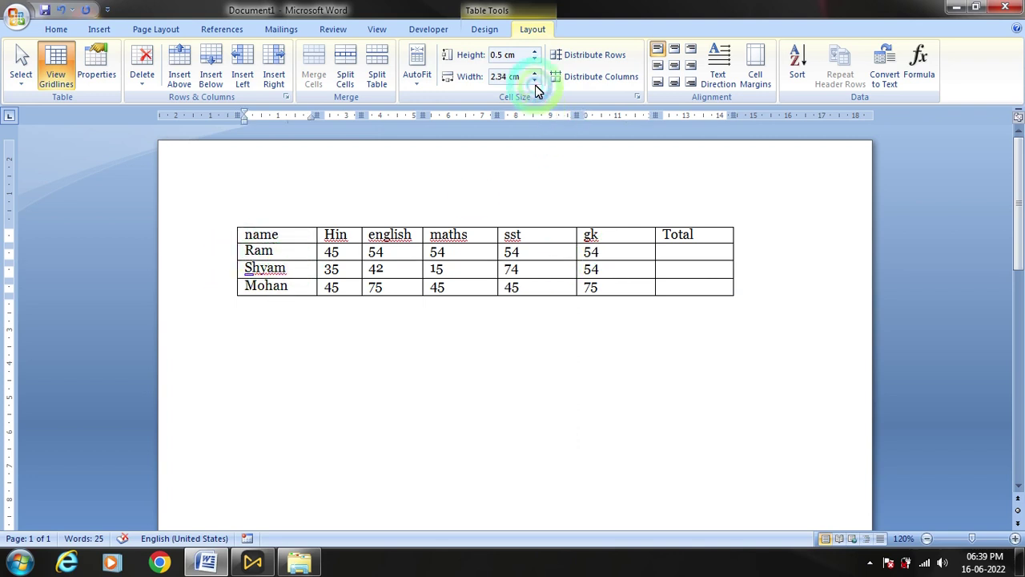
pyautogui.click(534, 52)
pyautogui.click(534, 51)
pyautogui.click(534, 51)
pyautogui.click(534, 51)
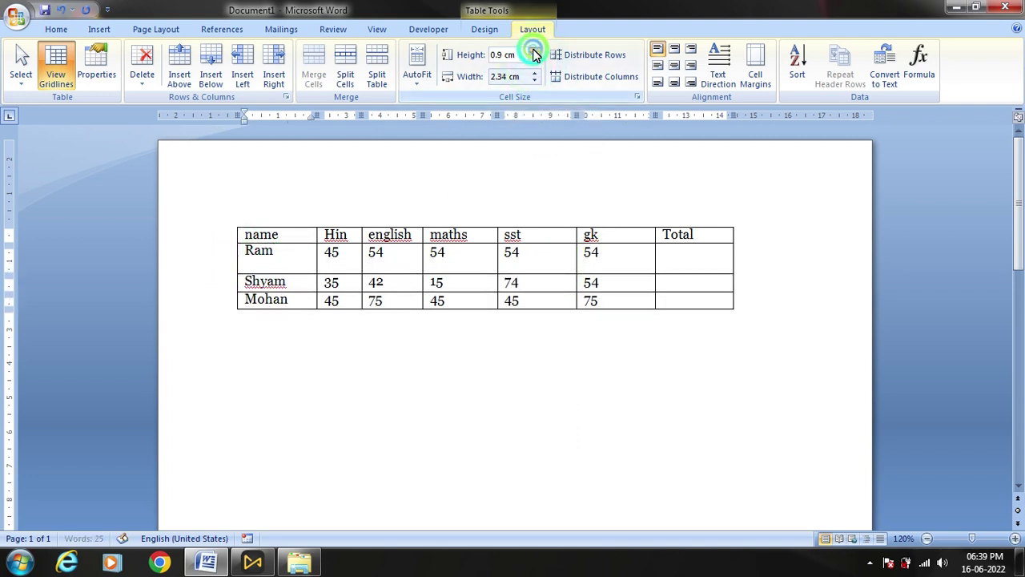
pyautogui.click(534, 51)
pyautogui.click(534, 52)
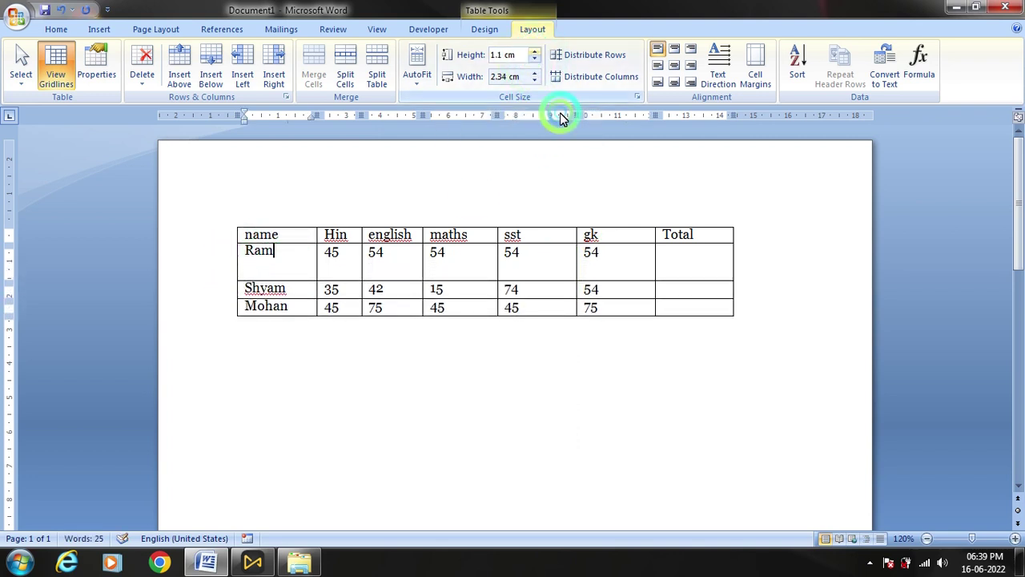
# - Try distributing the table's rows evenly, and compare the heights of the header row and the three student rows
pyautogui.click(611, 58)
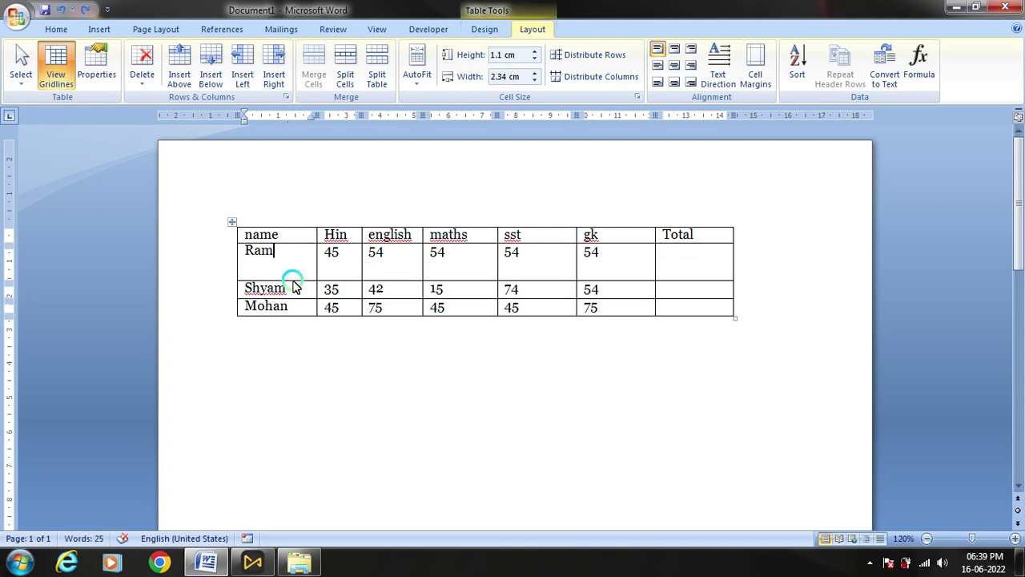
pyautogui.moveTo(294, 295); pyautogui.dragTo(293, 305)
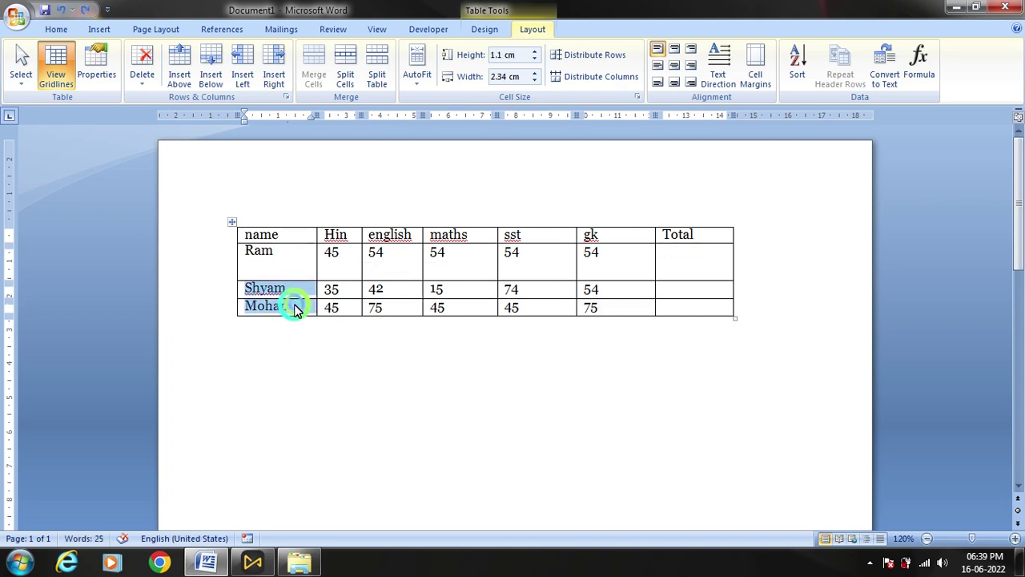
pyautogui.click(290, 298)
pyautogui.click(292, 311)
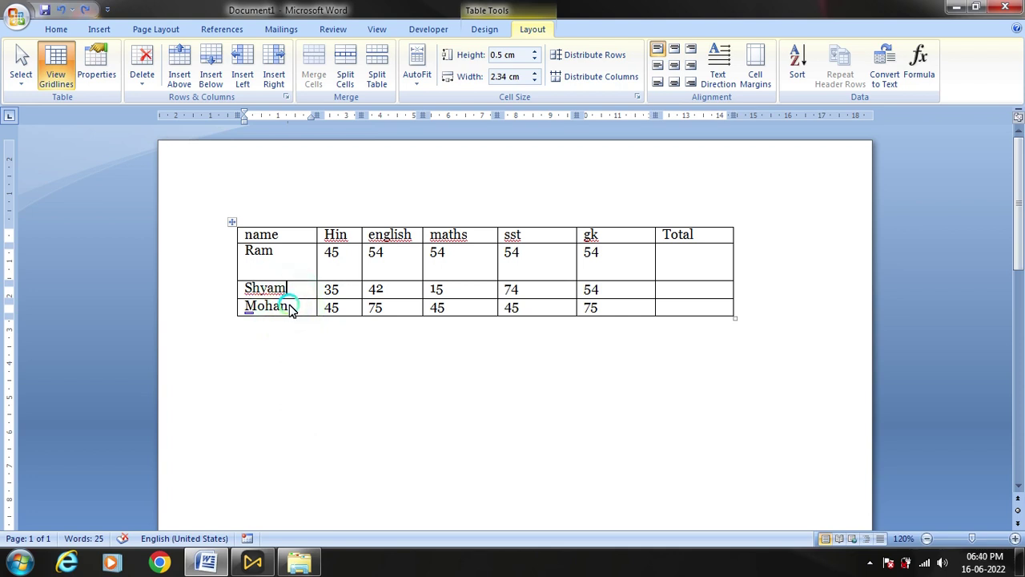
pyautogui.click(294, 264)
pyautogui.click(293, 234)
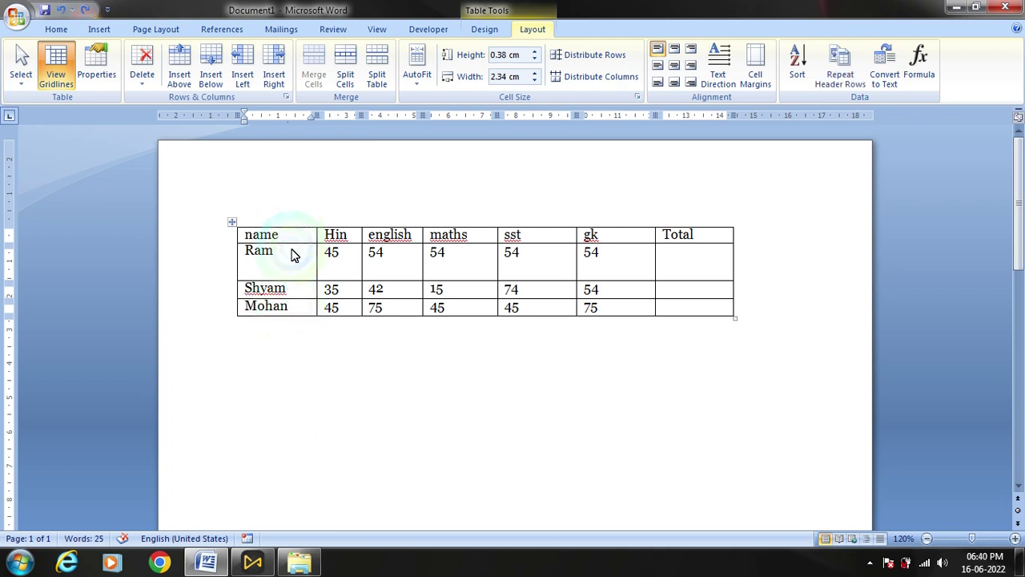
pyautogui.click(286, 261)
pyautogui.click(285, 279)
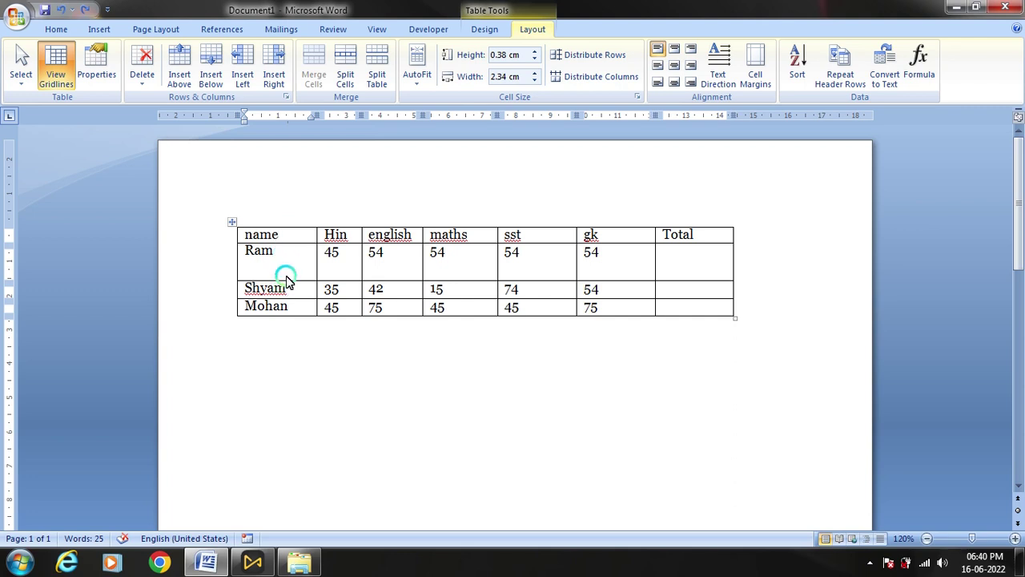
pyautogui.click(289, 271)
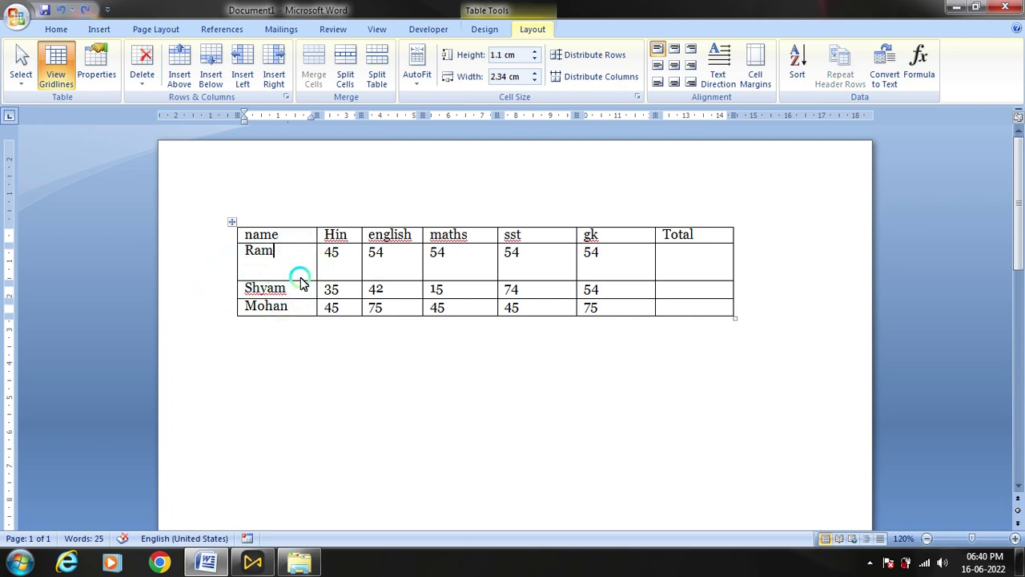
pyautogui.click(293, 277)
pyautogui.click(297, 305)
pyautogui.click(304, 267)
# - Distribute the table's rows to equal height and its columns to equal width
pyautogui.click(605, 63)
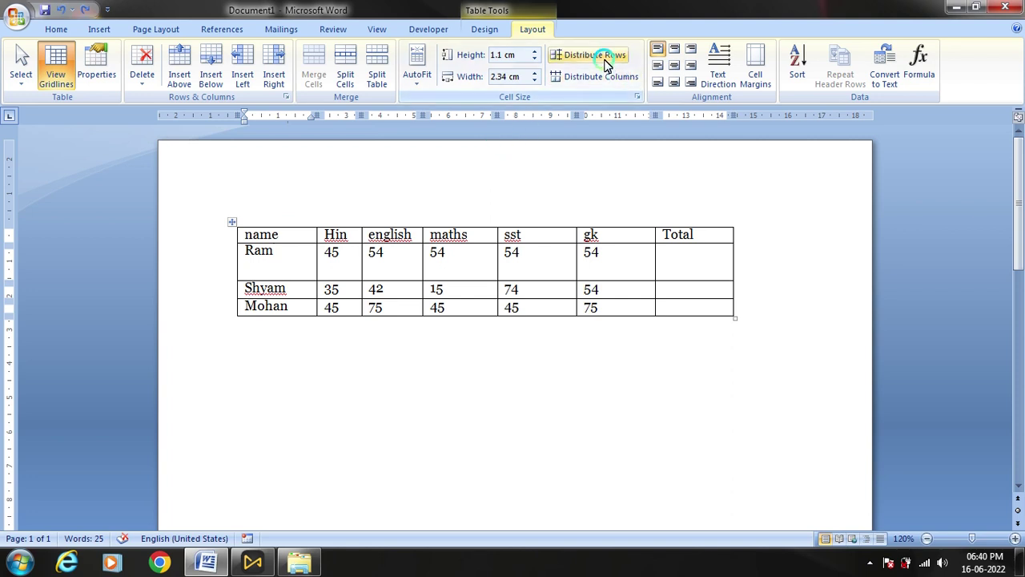
pyautogui.click(605, 63)
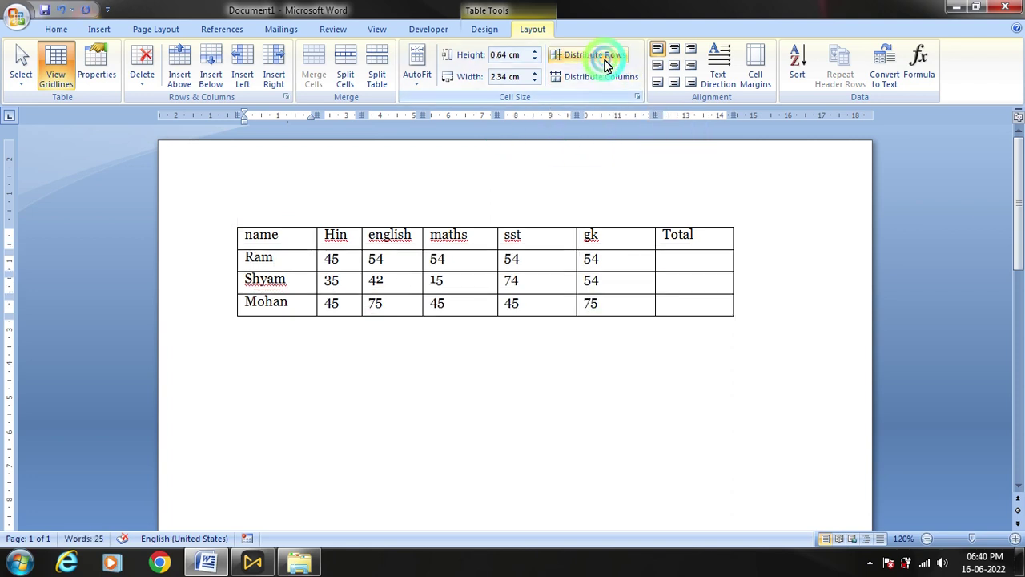
pyautogui.click(336, 258)
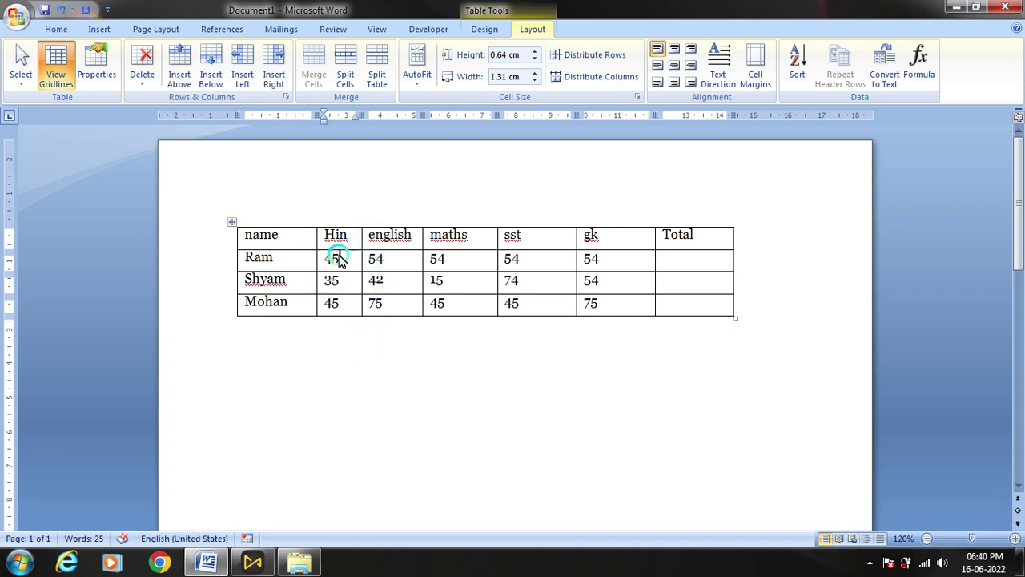
pyautogui.click(625, 81)
pyautogui.click(607, 309)
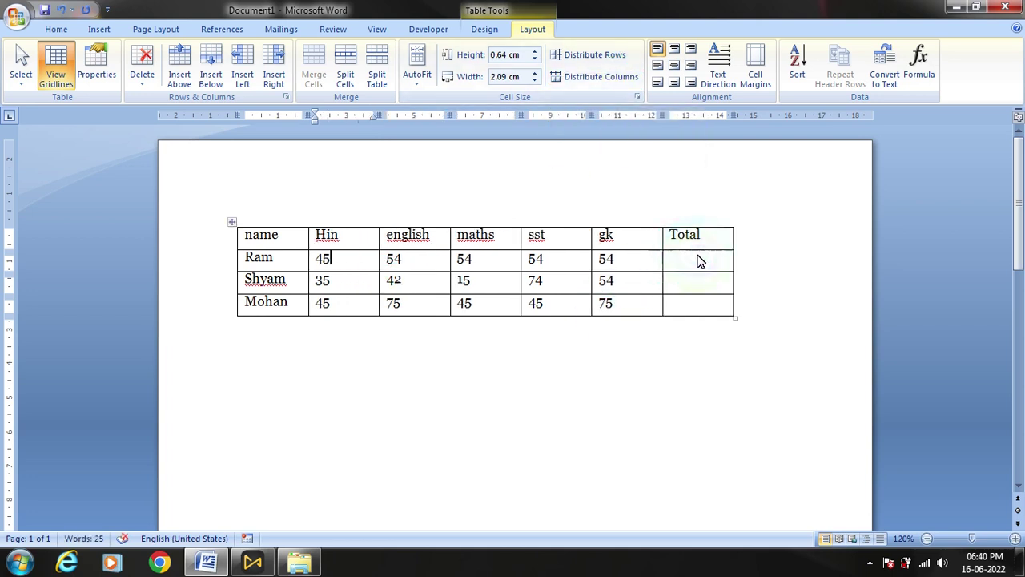
# - Place the cursor in the first student's empty Total cell
pyautogui.click(670, 270)
pyautogui.click(681, 286)
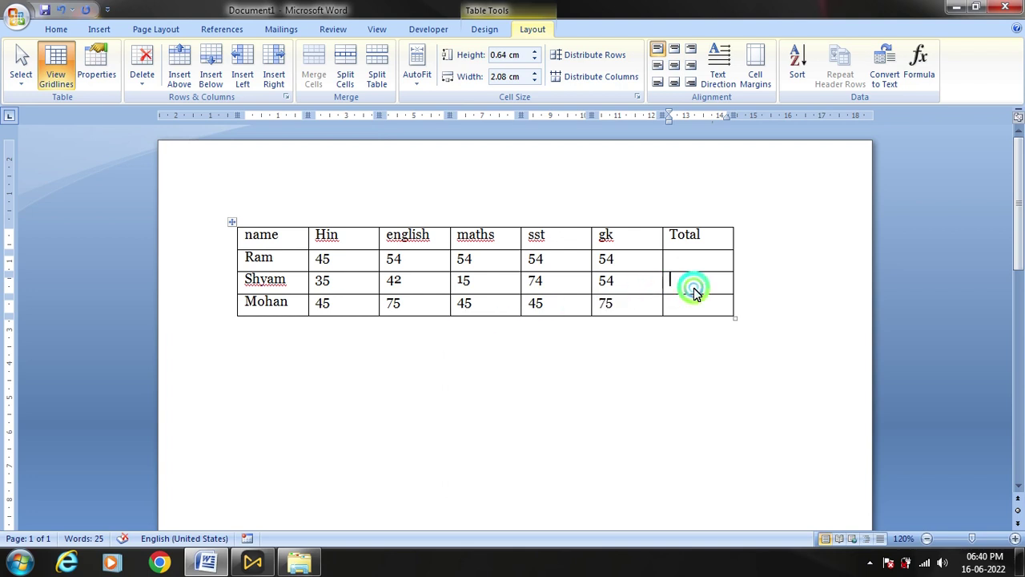
pyautogui.click(695, 314)
pyautogui.click(696, 315)
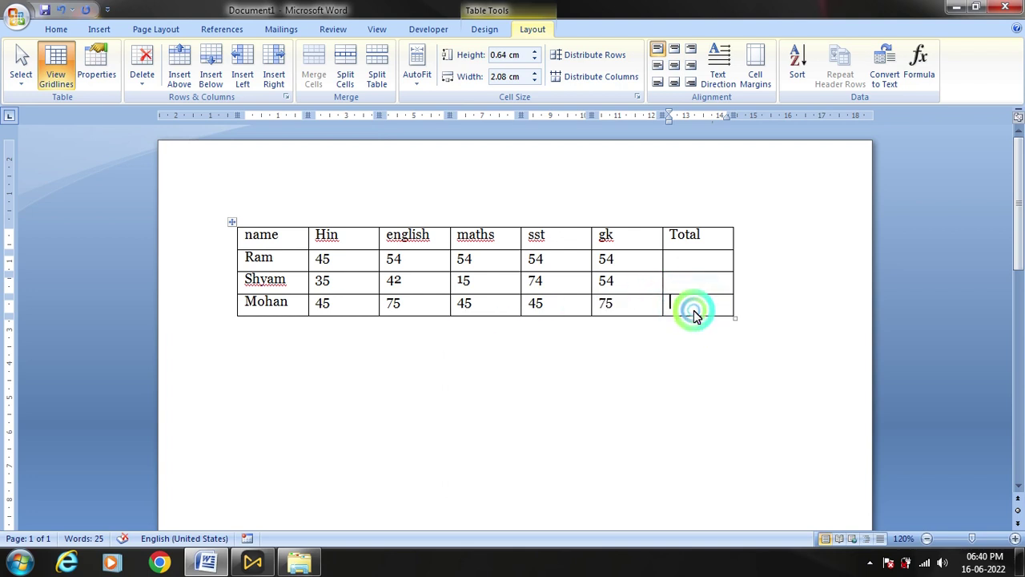
pyautogui.click(697, 352)
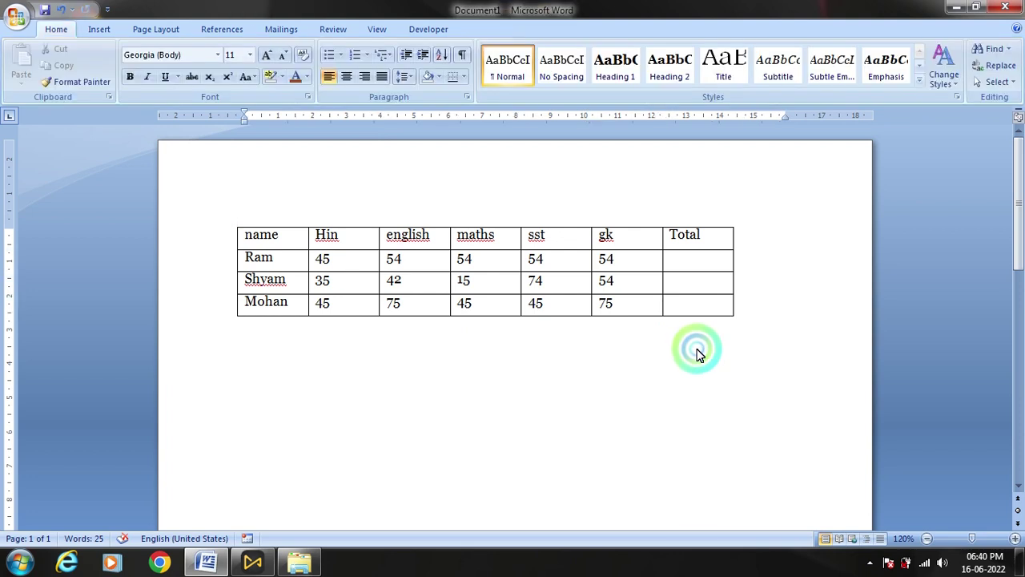
pyautogui.click(693, 265)
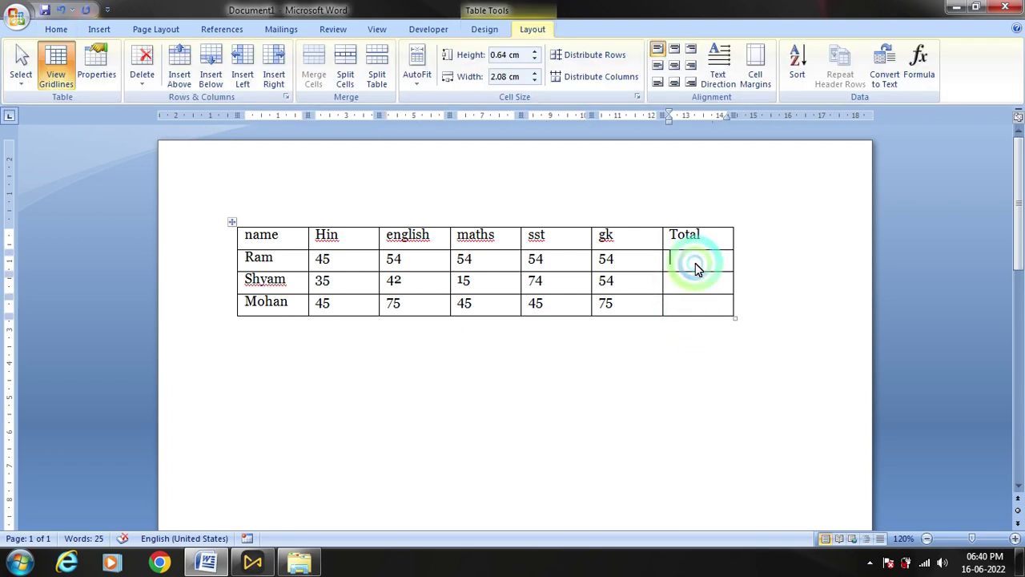